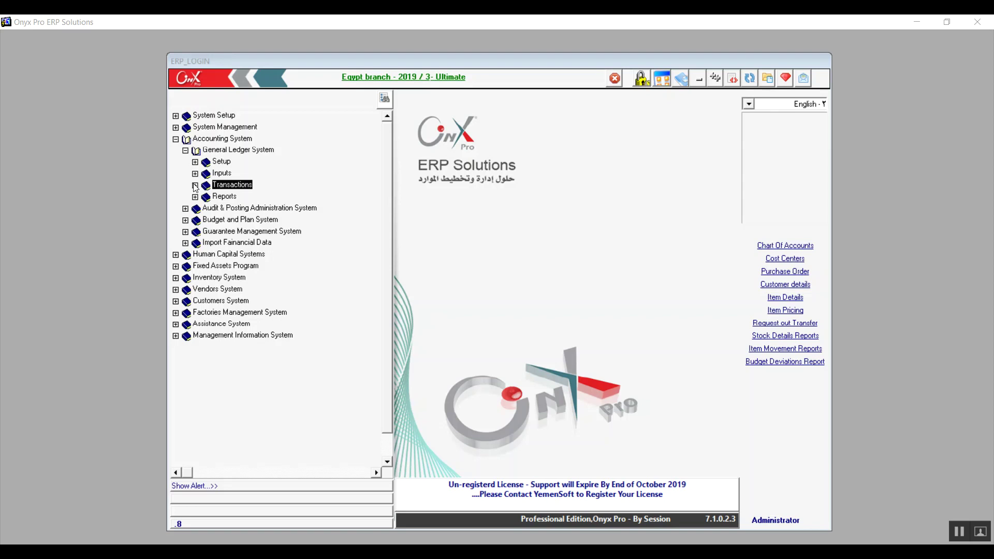
Open the Debit Note screen from the General Ledger transactions and look over its additional data fields.
click(196, 185)
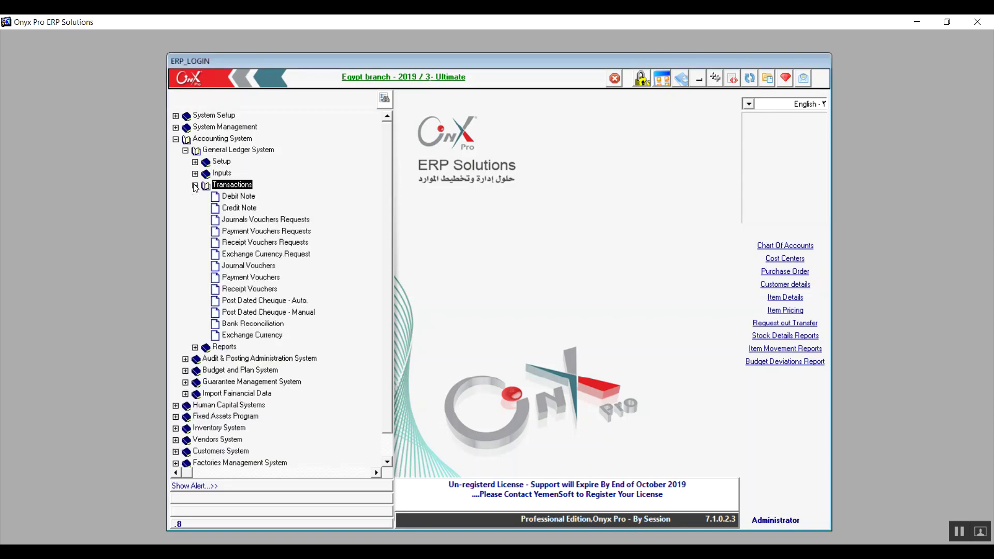
click(233, 198)
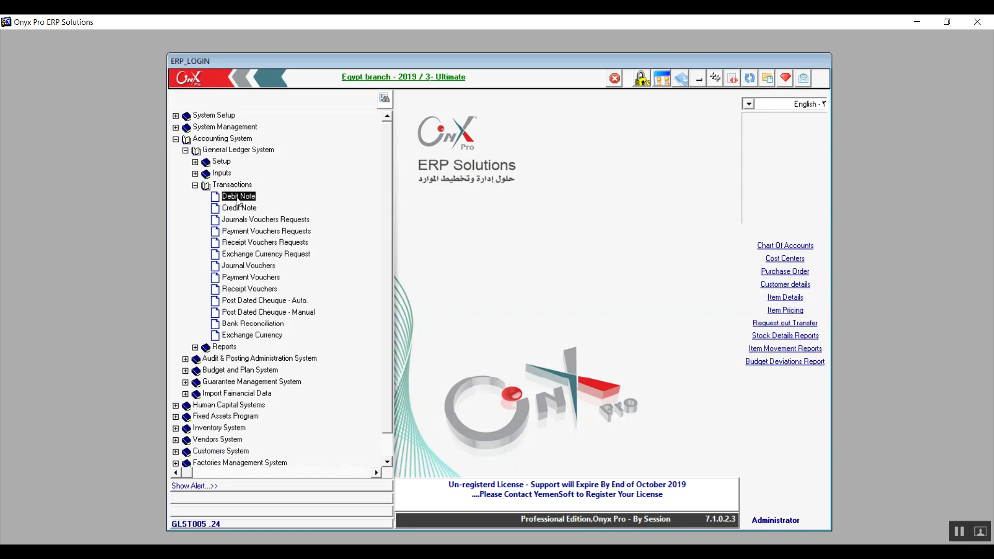
double_click(241, 200)
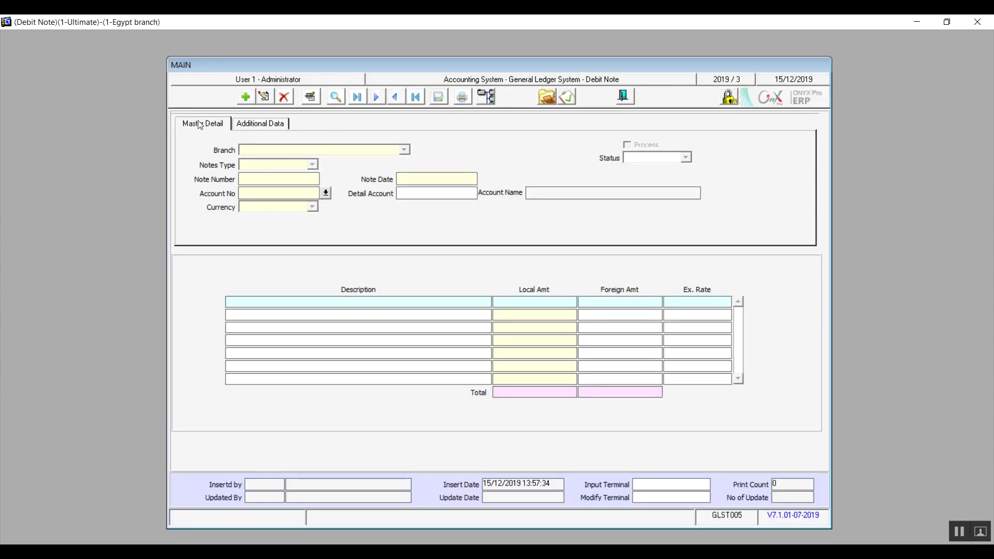
click(255, 124)
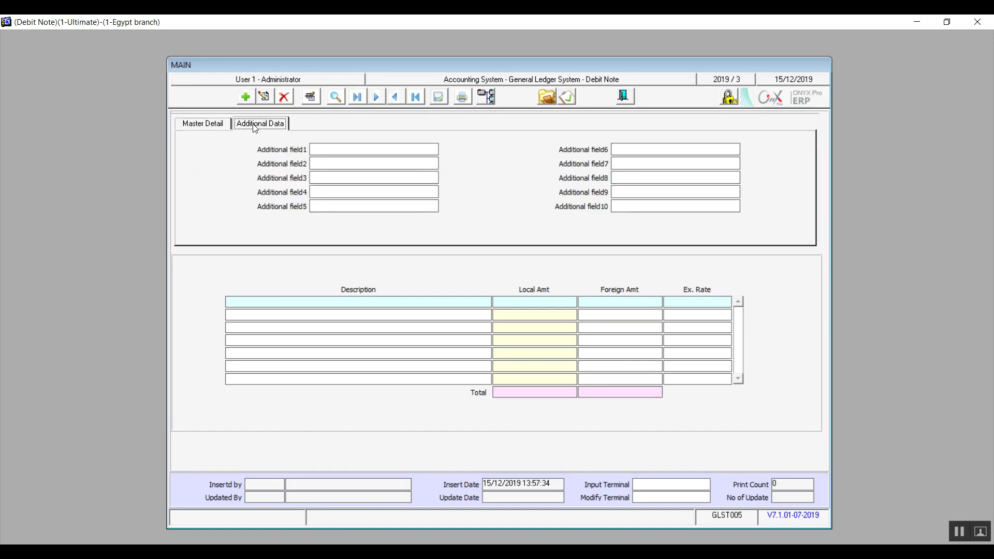
click(216, 125)
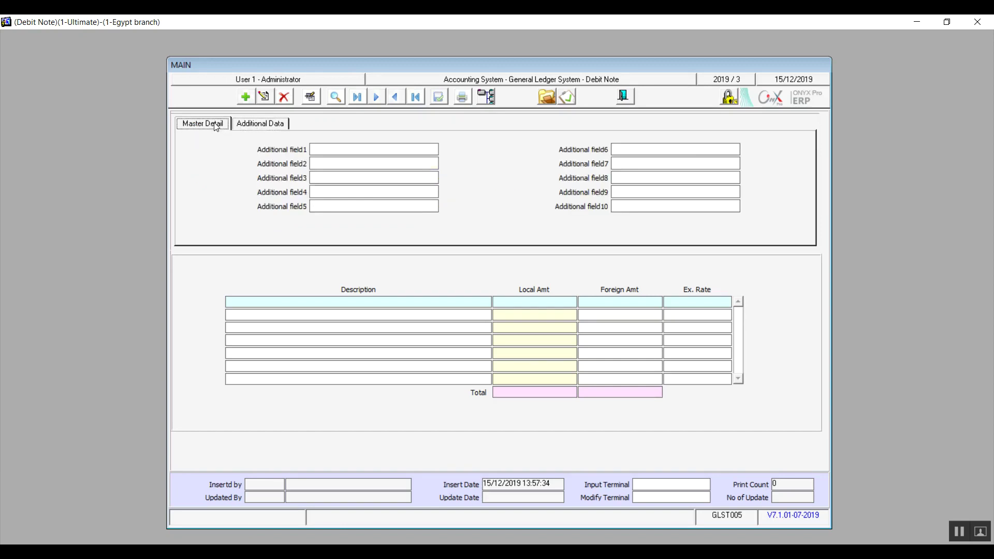
Start a new debit note for the Egypt branch with the notes type 3-Vendors note.
click(247, 97)
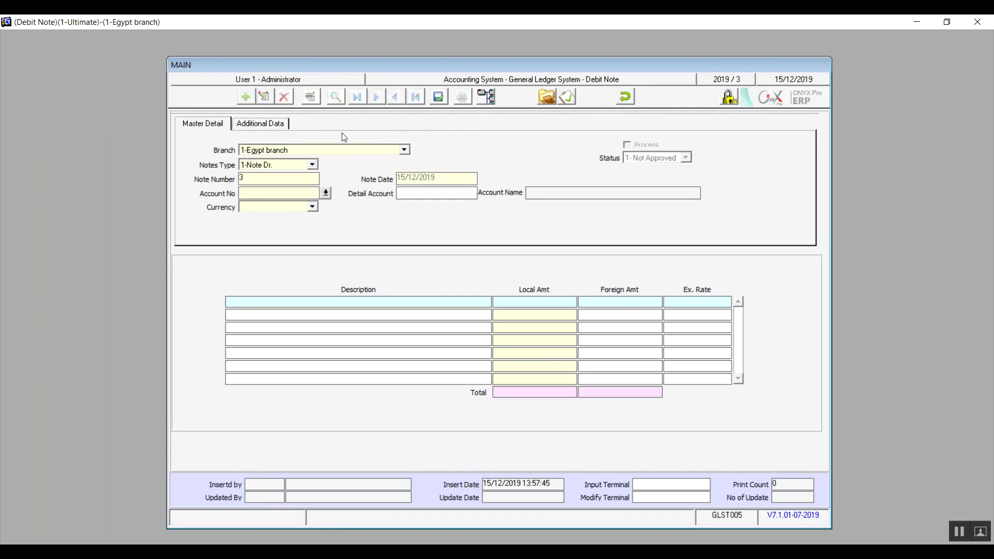
click(404, 150)
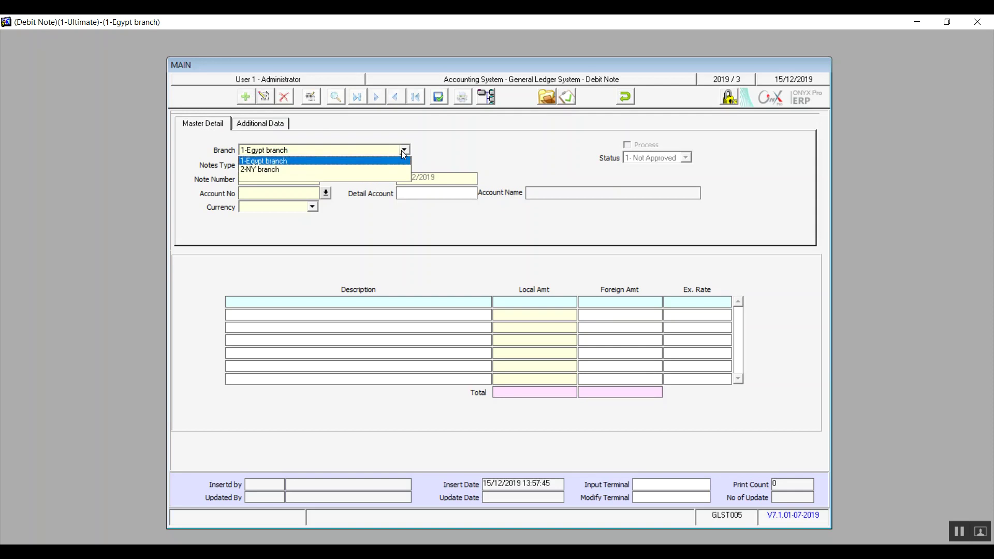
click(394, 161)
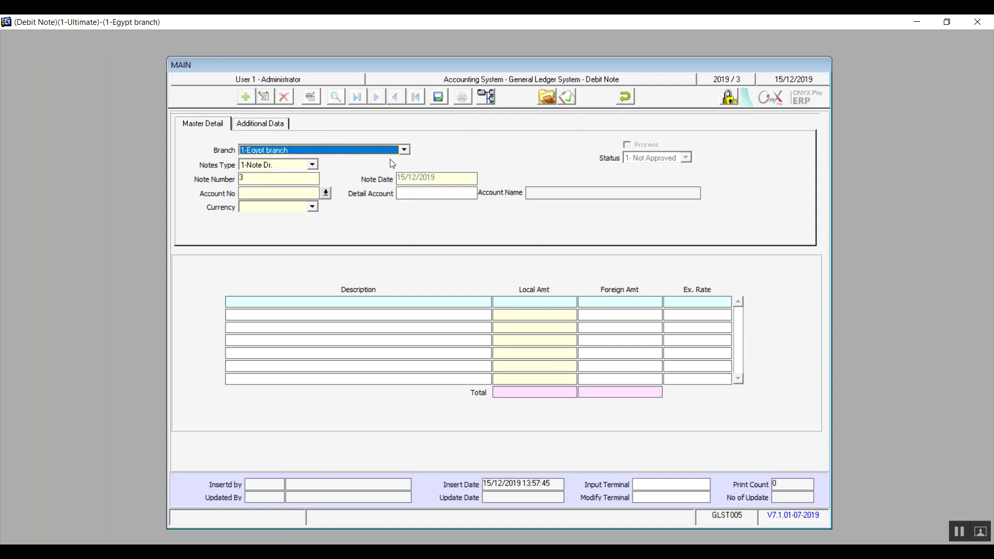
click(313, 165)
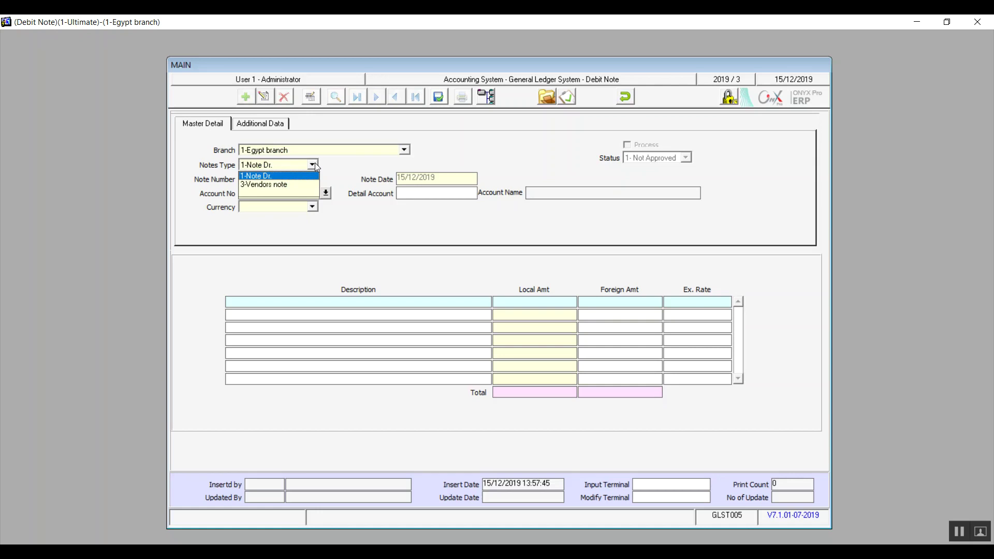
click(290, 185)
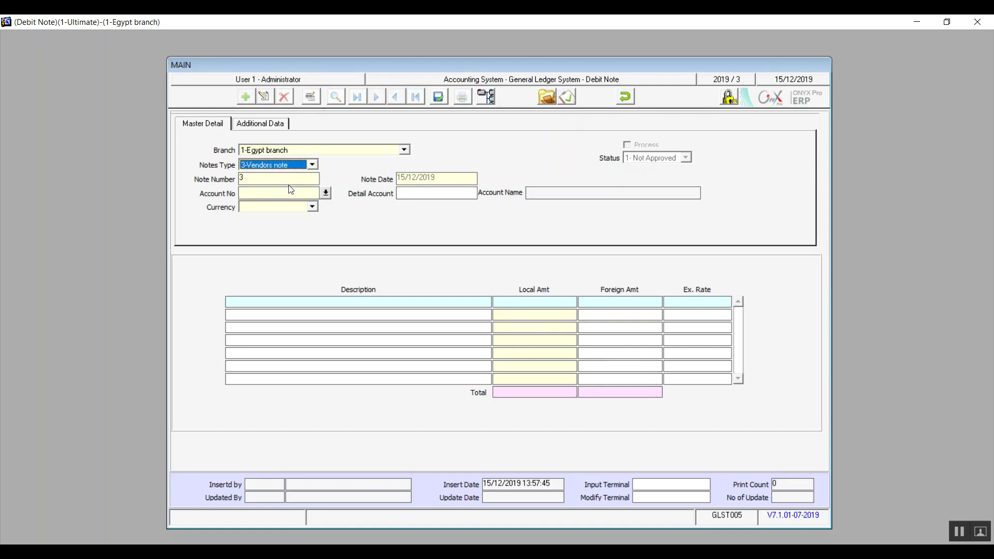
click(313, 165)
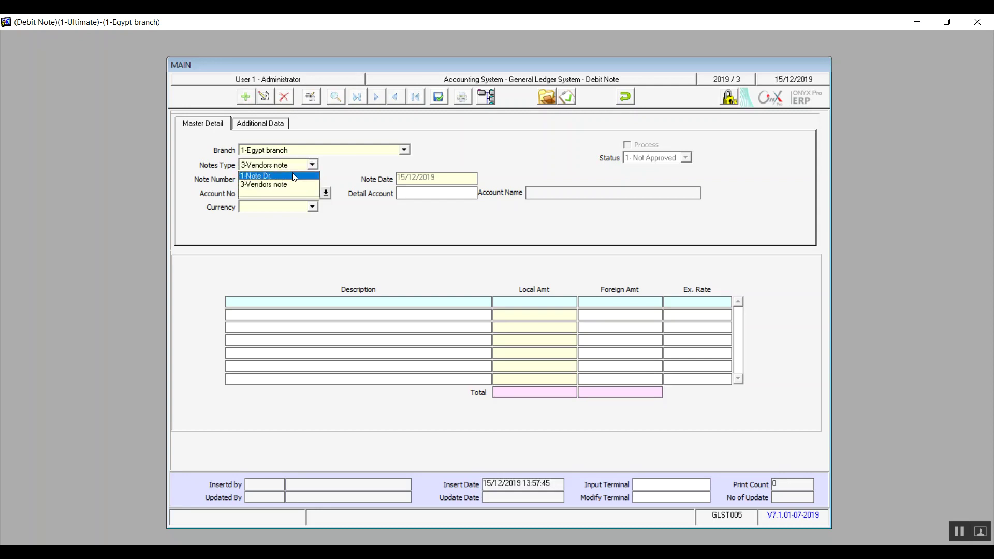
click(287, 184)
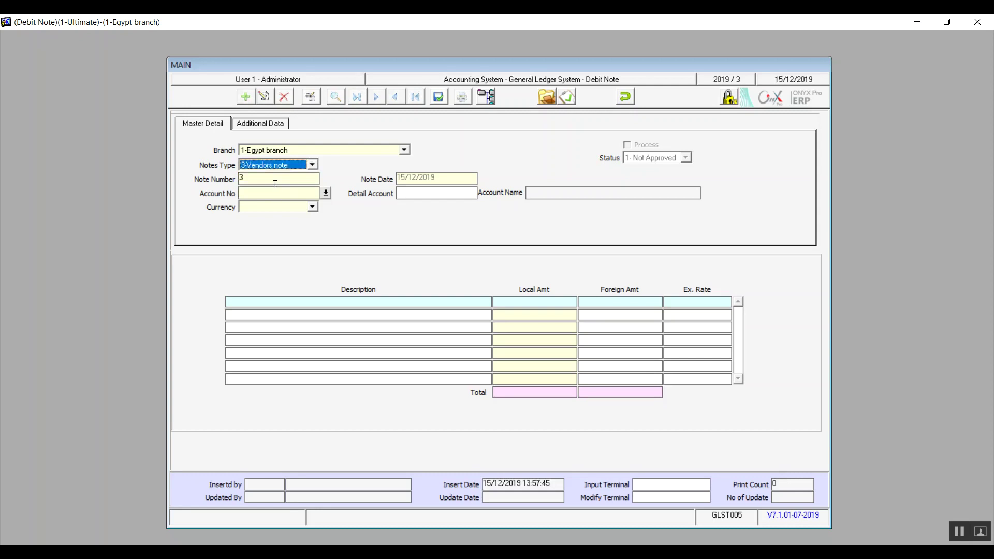
click(255, 178)
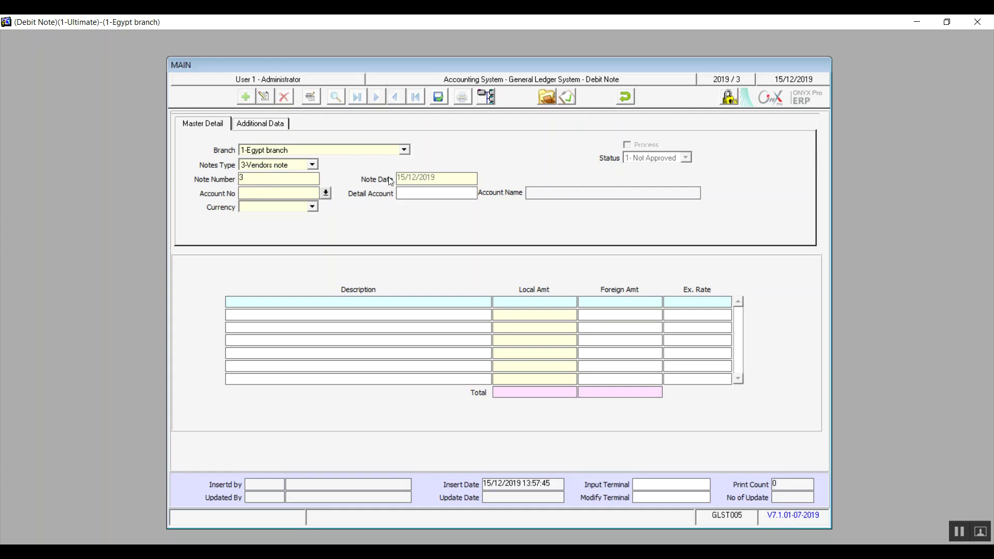
Search the chart of accounts for "vend" and assign the Foreign vendors account to the debit note.
double_click(298, 195)
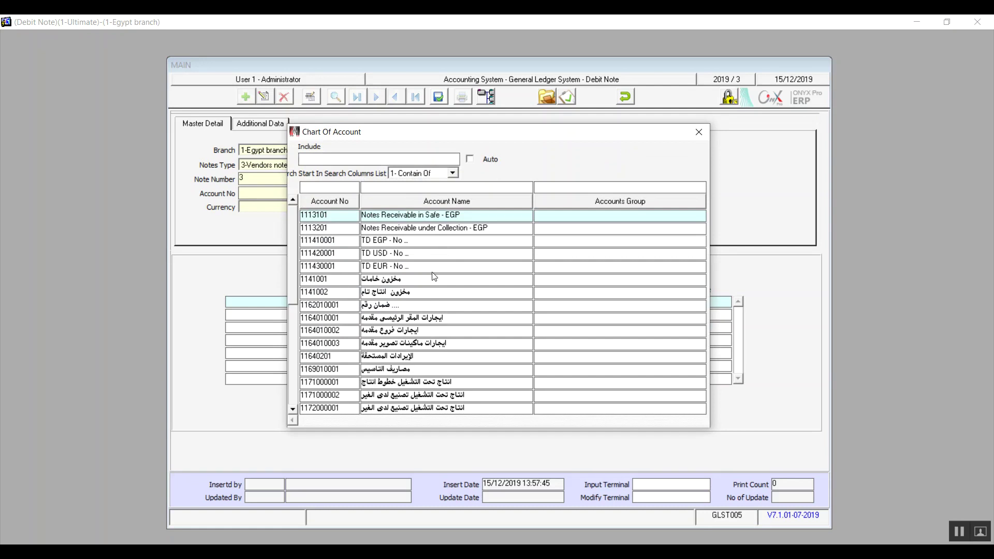
text(vend)
key(Return)
click(401, 217)
double_click(402, 216)
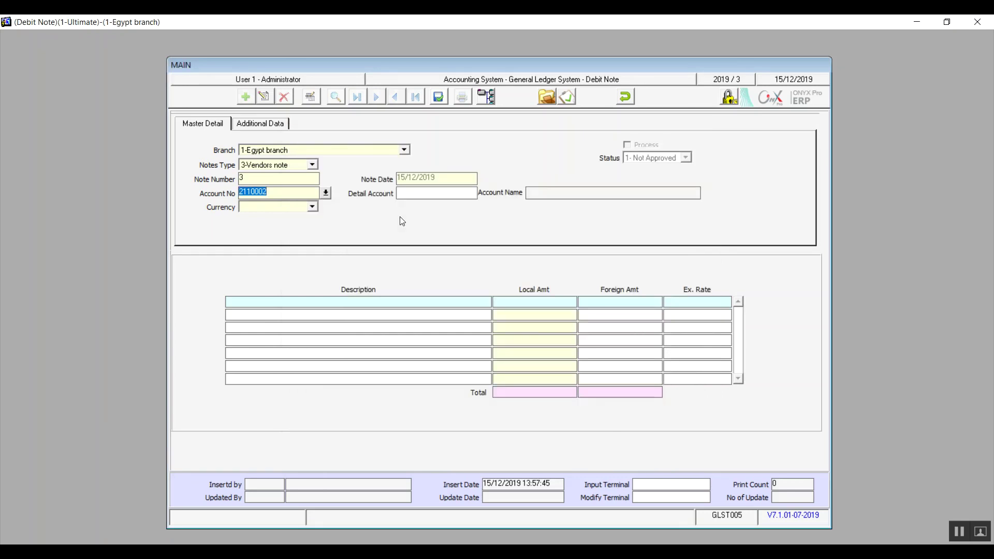
key(Return)
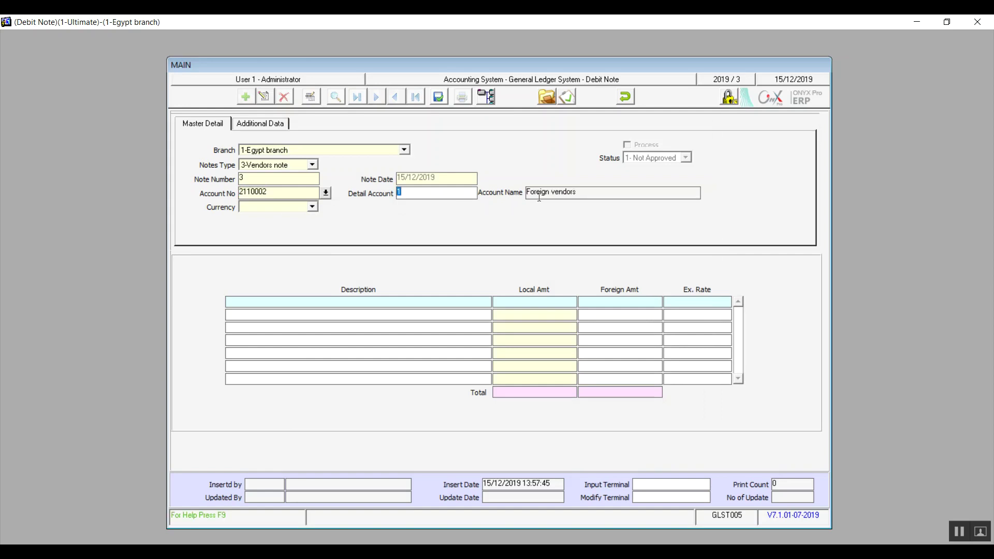
Choose the vendor Good for you as the detail account and set the note's currency to EGP.
key(BackSpace)
double_click(463, 198)
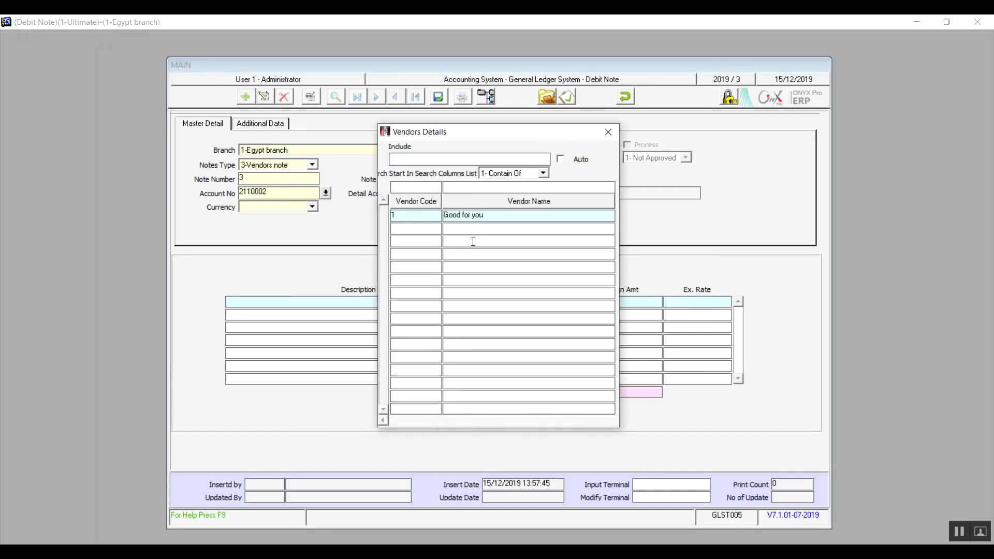
double_click(479, 215)
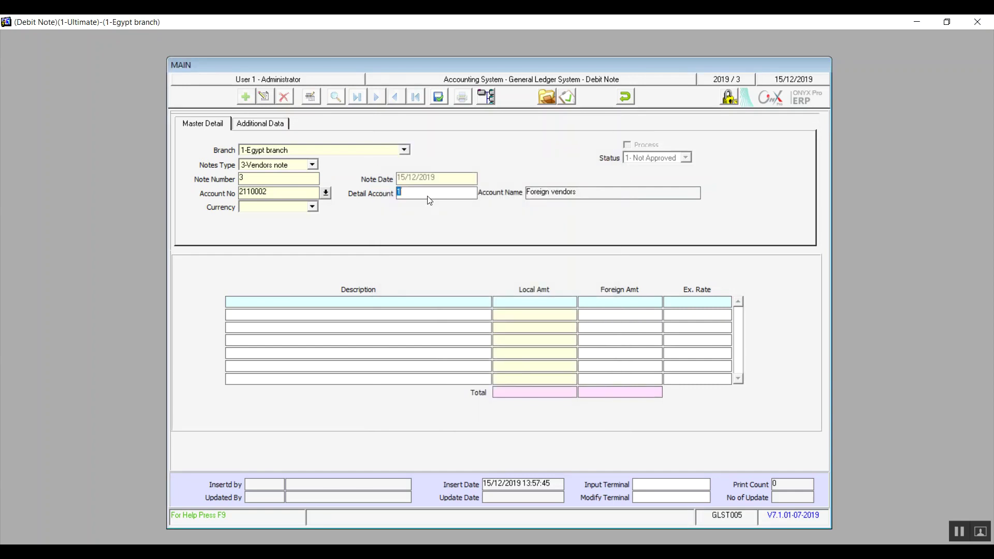
click(312, 207)
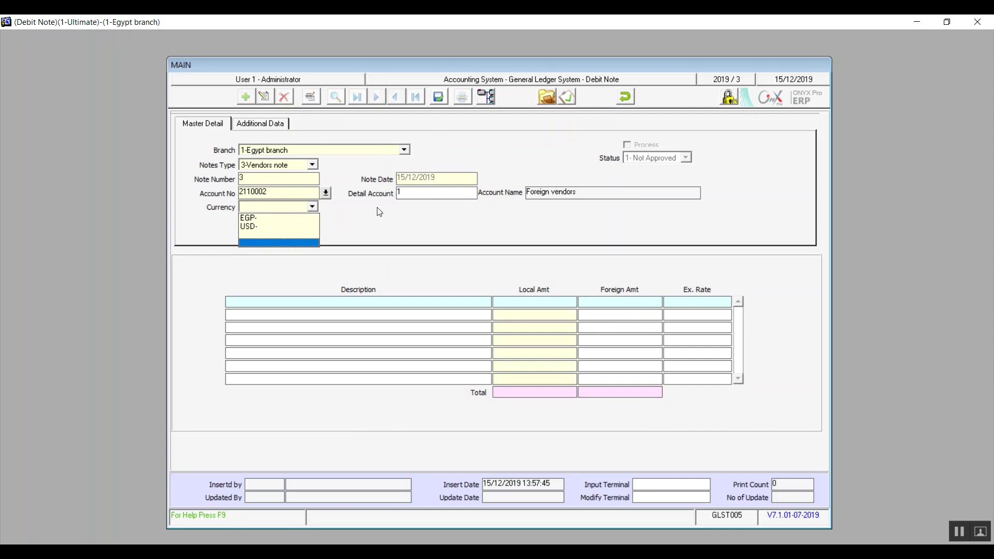
click(265, 218)
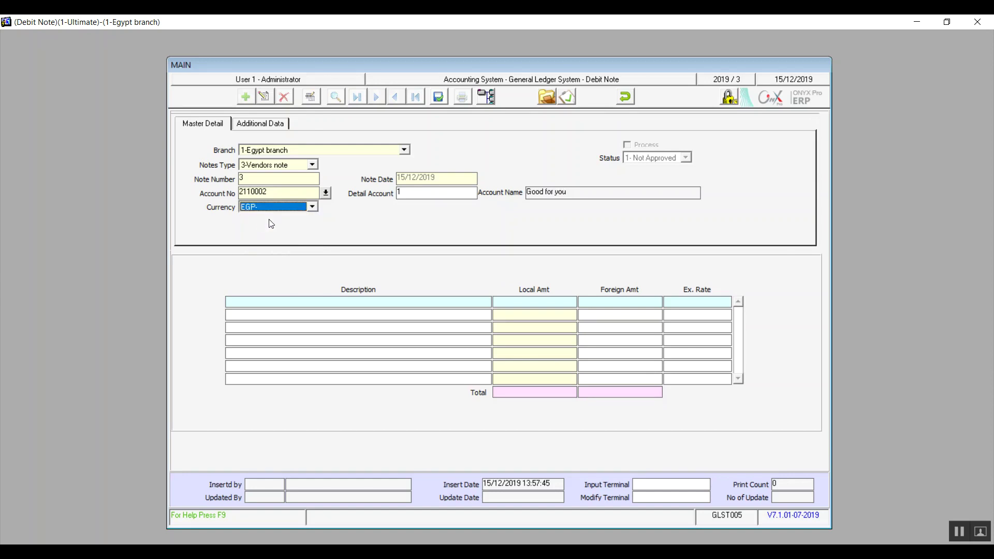
Enter a line described as "We Debit" with a local amount of 100 and save the debit note.
click(298, 302)
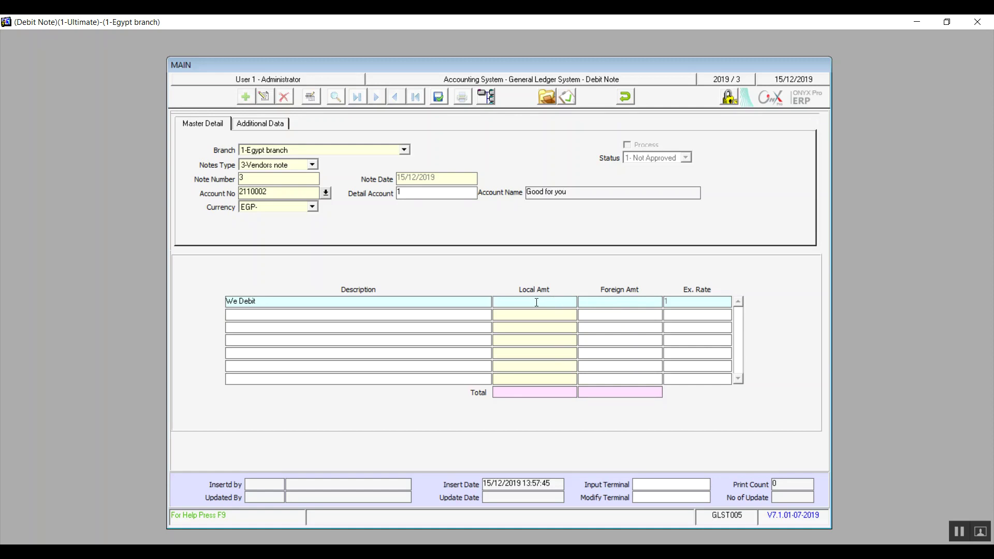
text(100)
key(Return)
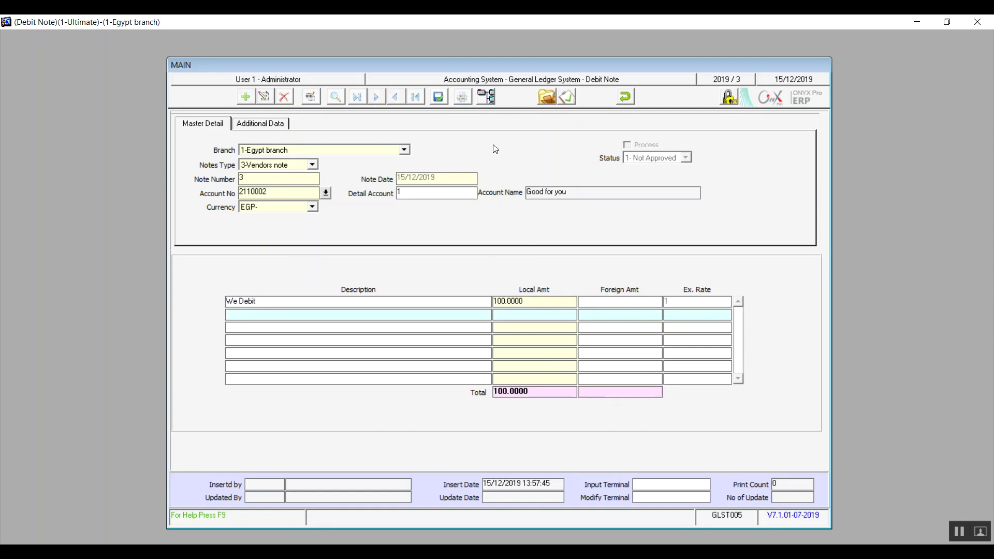
click(439, 99)
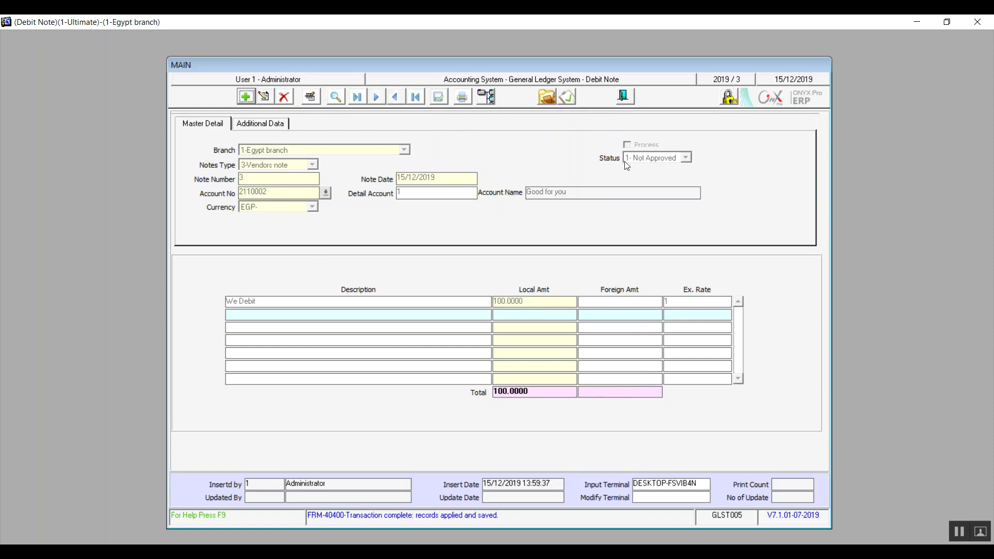
Set the saved debit note's approval status to 2-Approve, save the change and close the approval window.
click(568, 98)
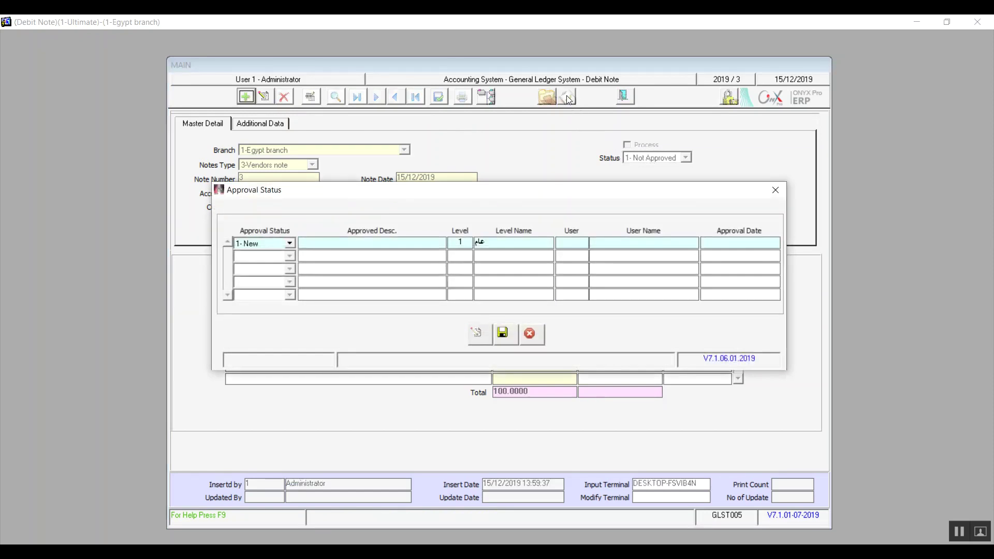
click(290, 243)
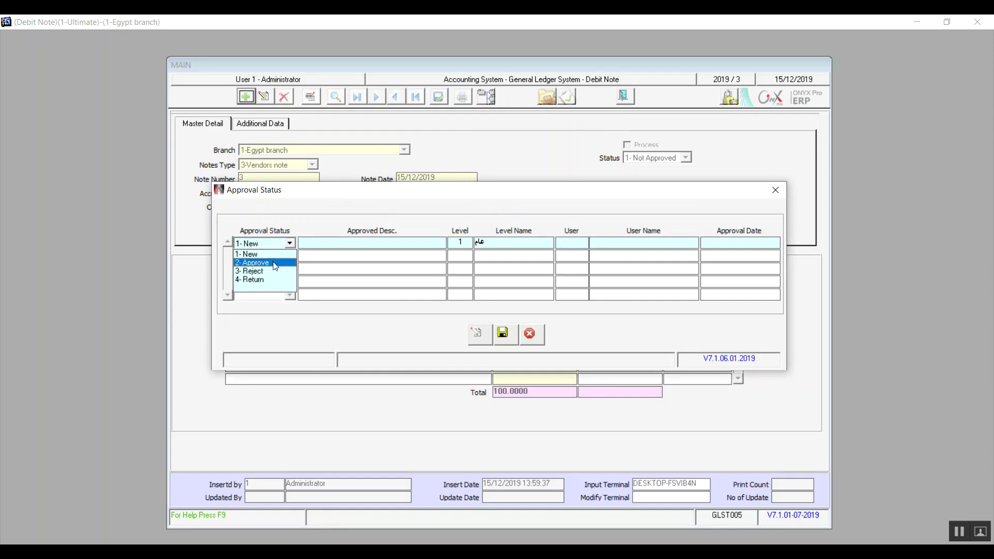
click(276, 264)
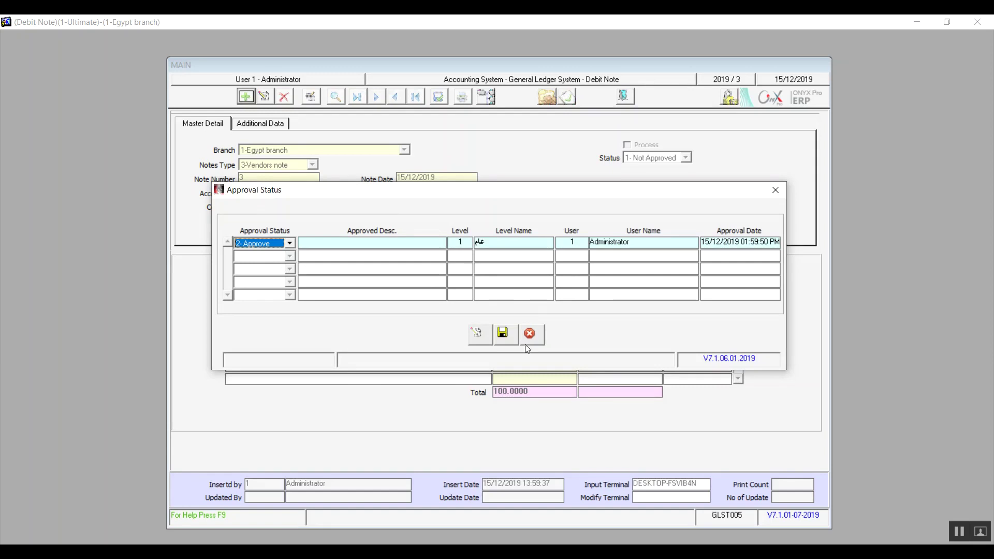
click(502, 339)
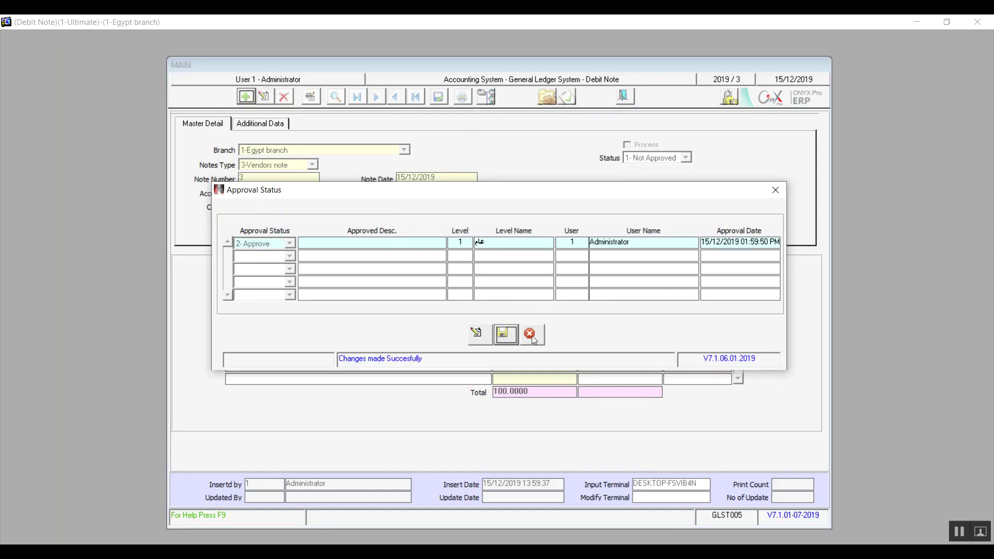
click(530, 337)
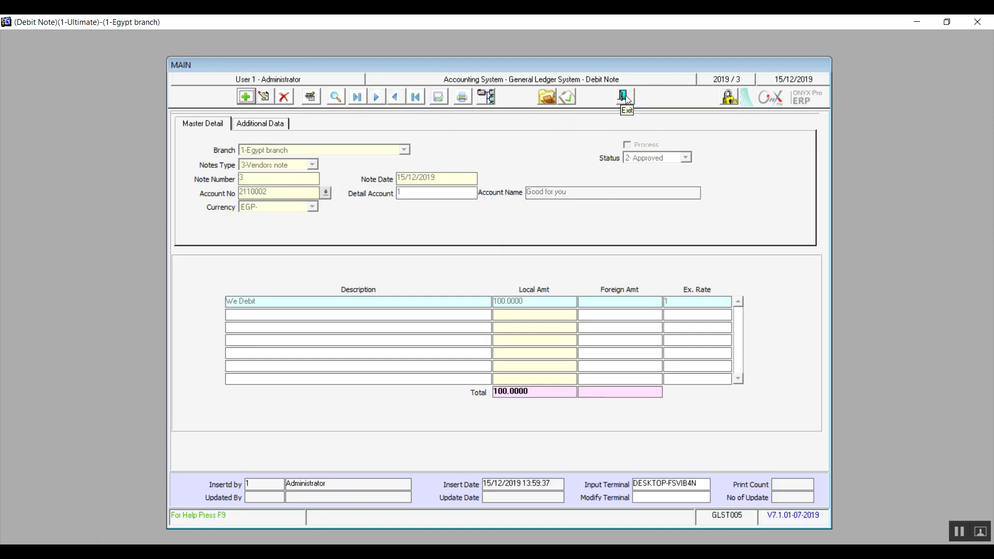
Review the approved note's additional data and master details, and exit the Debit Note screen.
click(280, 125)
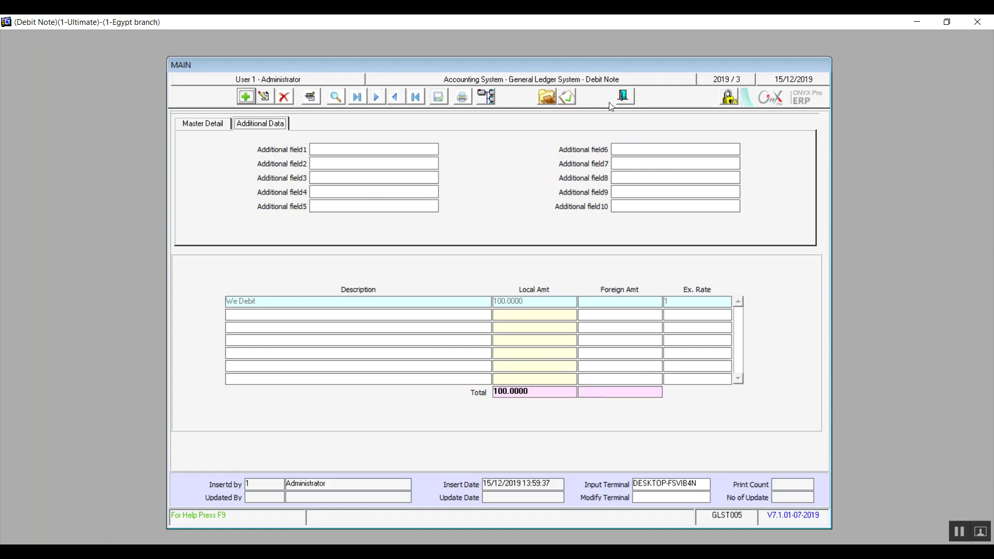
click(211, 124)
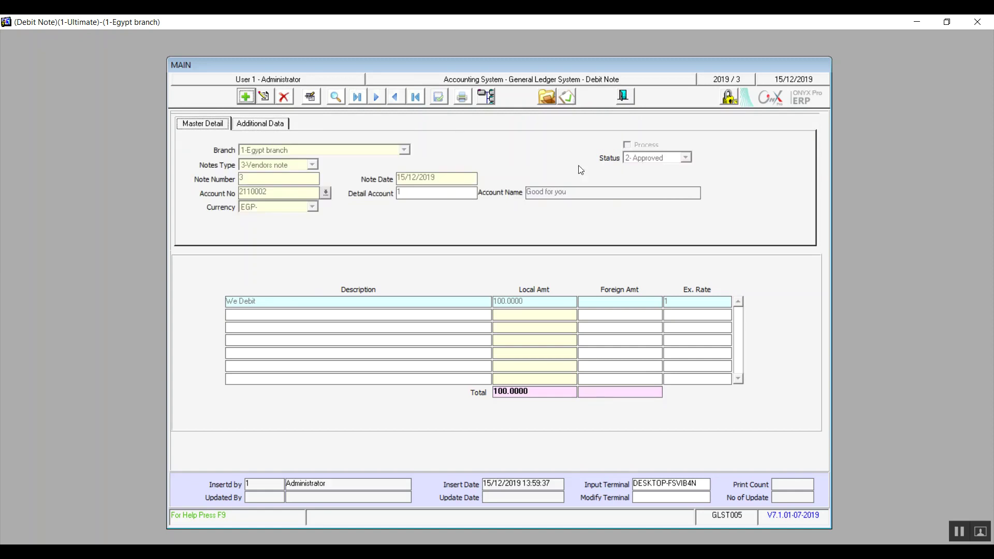
click(624, 97)
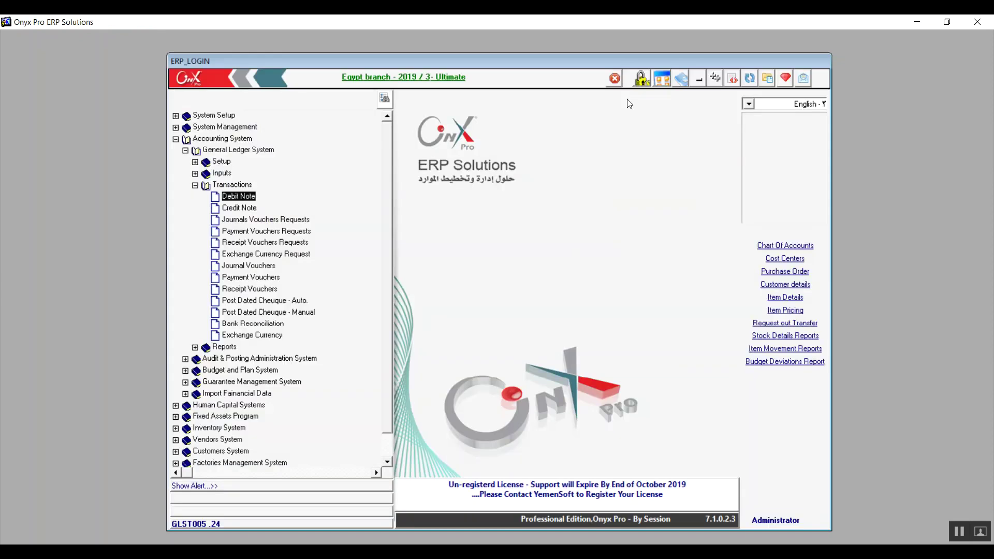
Open the Credit Note screen, start a new credit note and check its notes type options.
double_click(229, 208)
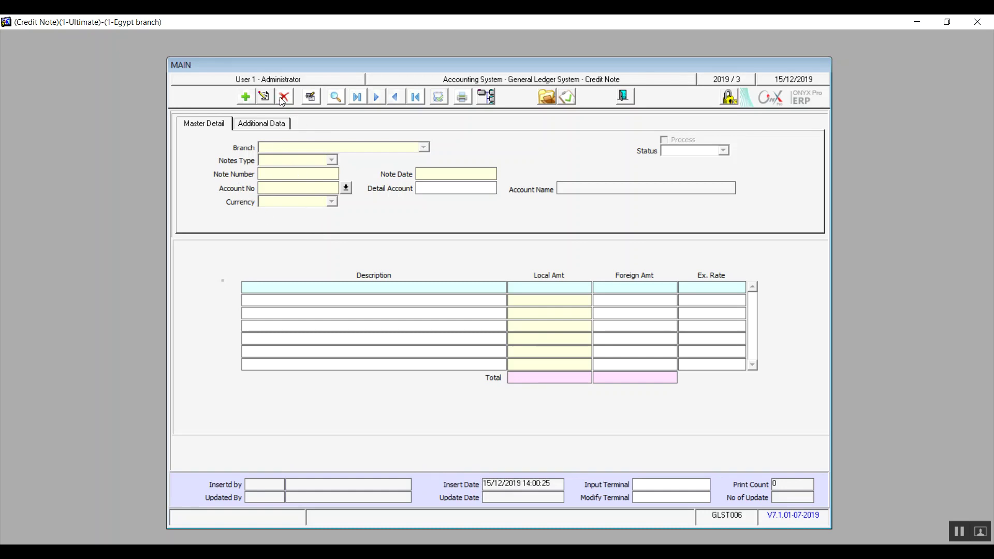
click(247, 98)
click(331, 161)
click(333, 161)
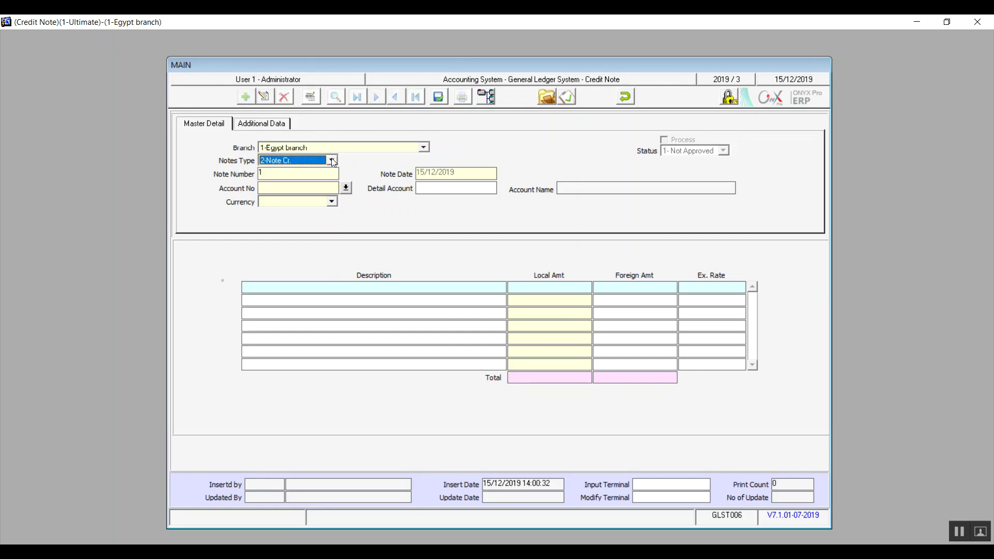
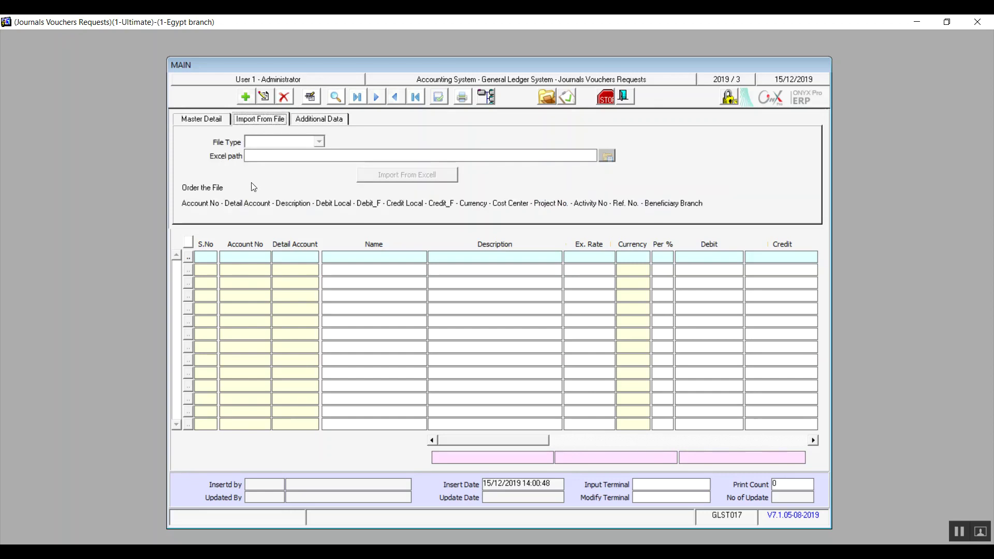
Show the master detail fields of the Journals Vouchers Requests screen.
click(218, 120)
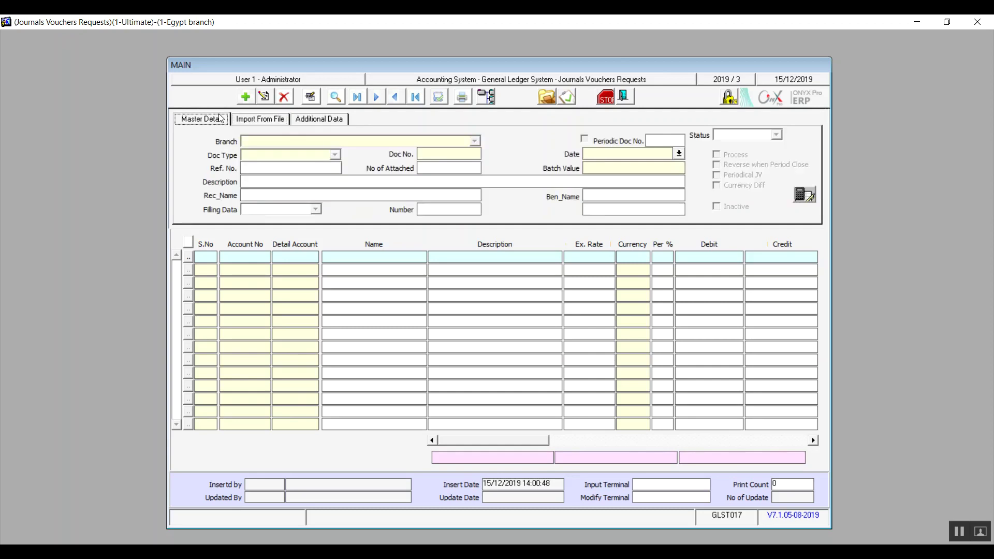
Start a new journal voucher request and set its file import to 1-Exceel File with EXCEL.EXE from Office15 as the Excel path.
click(245, 96)
click(248, 122)
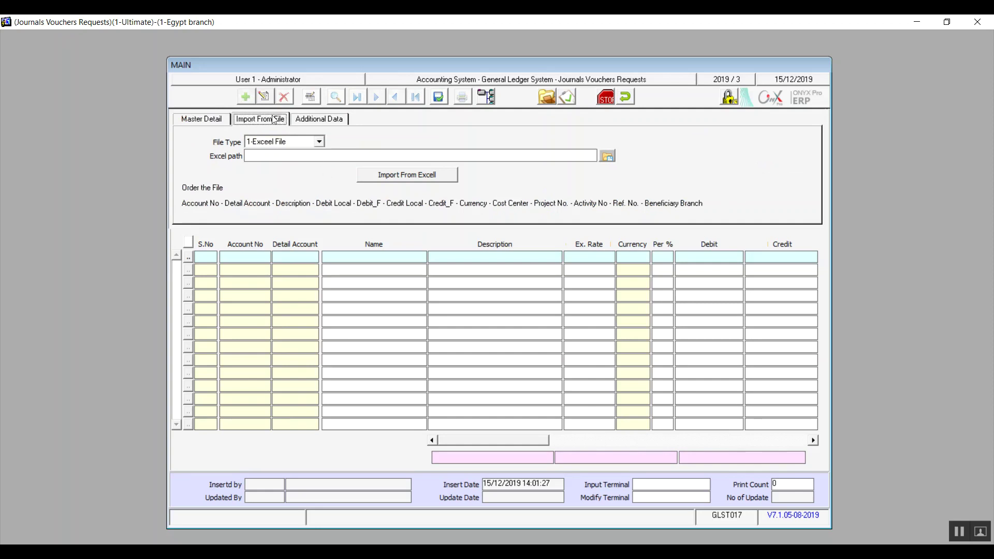
click(320, 141)
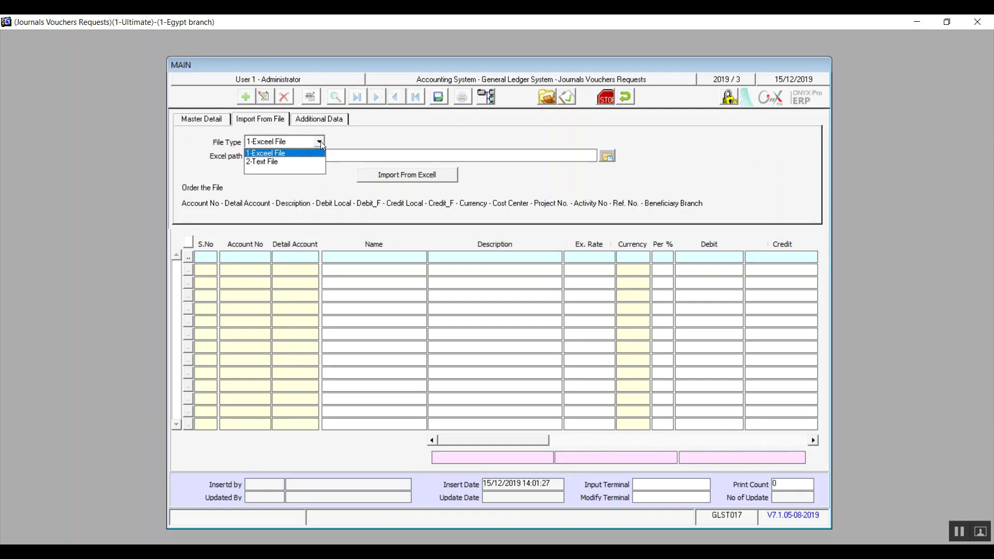
click(286, 154)
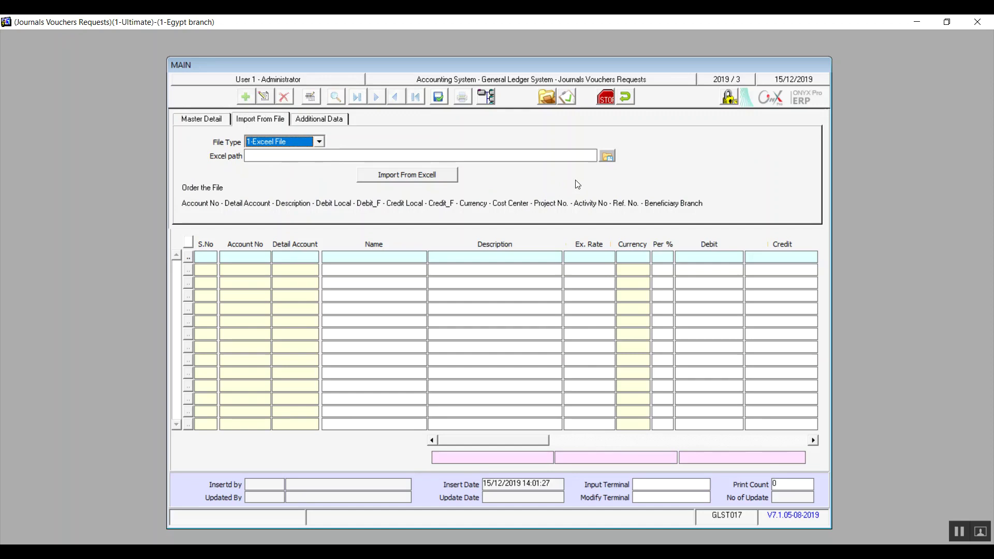
click(608, 157)
text(exc)
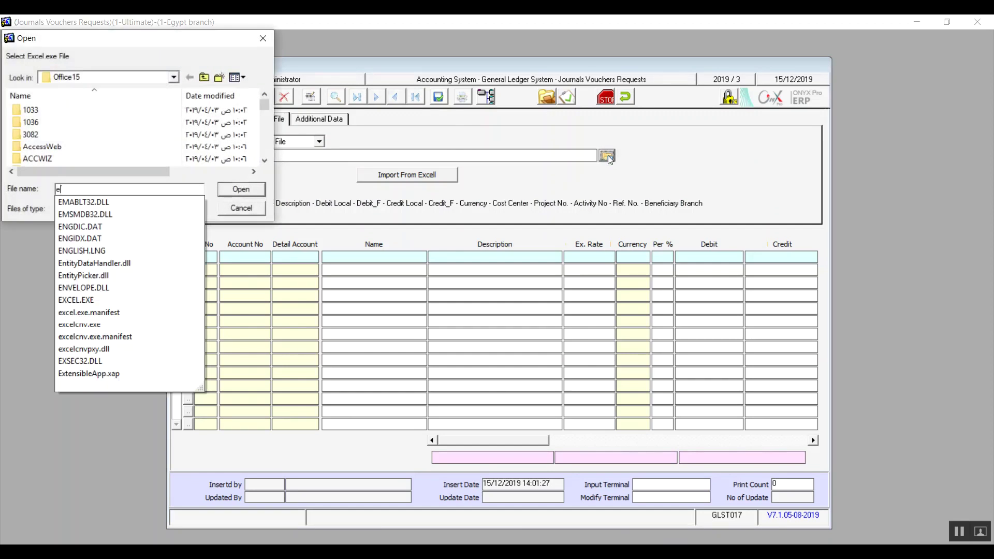
key(Down)
key(Return)
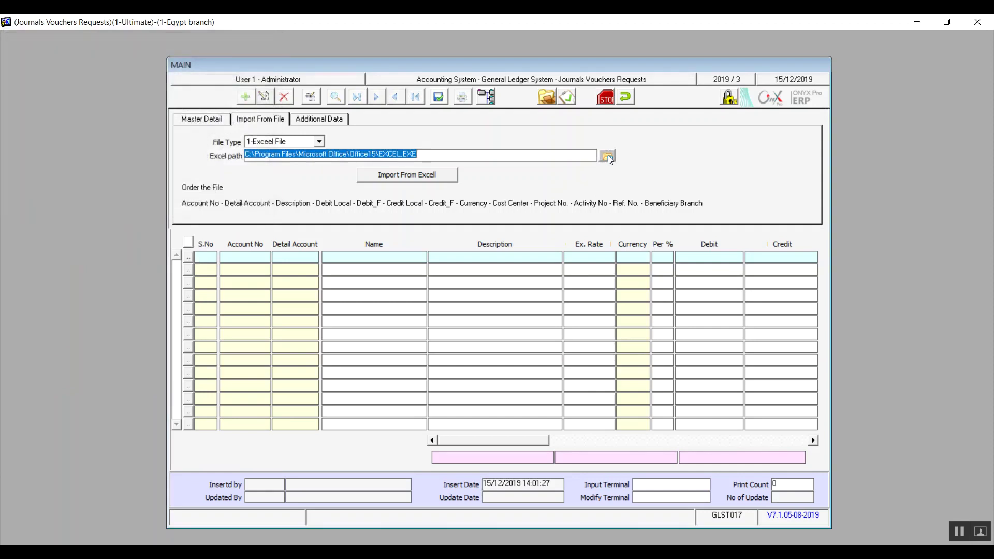
Browse for the Excel path again and reselect EXCEL.EXE in the Office15 folder.
click(465, 156)
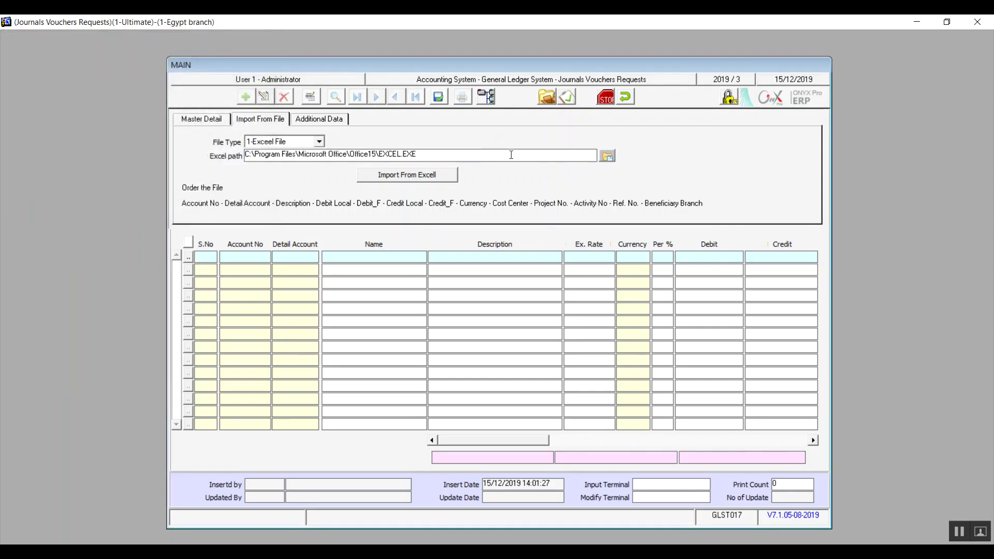
click(607, 156)
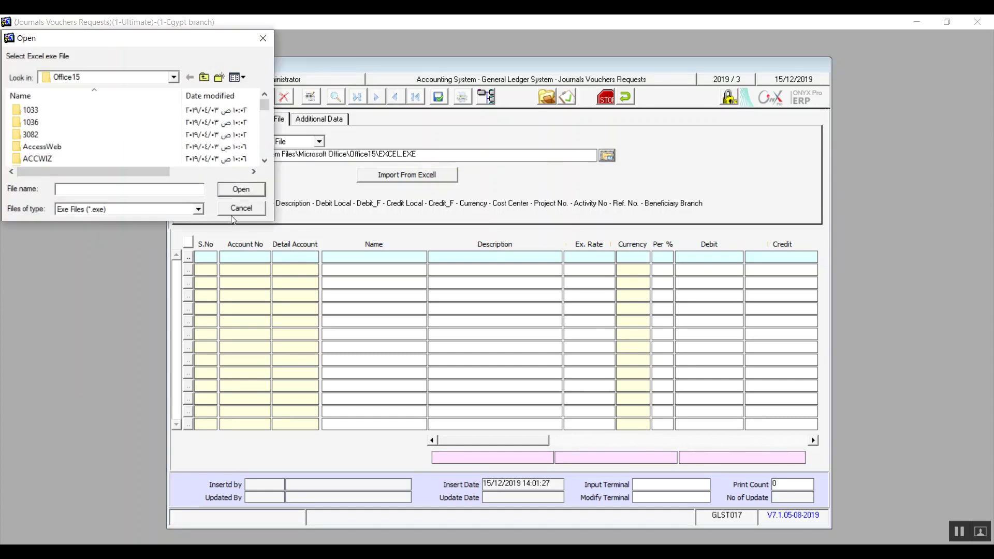
text(excel)
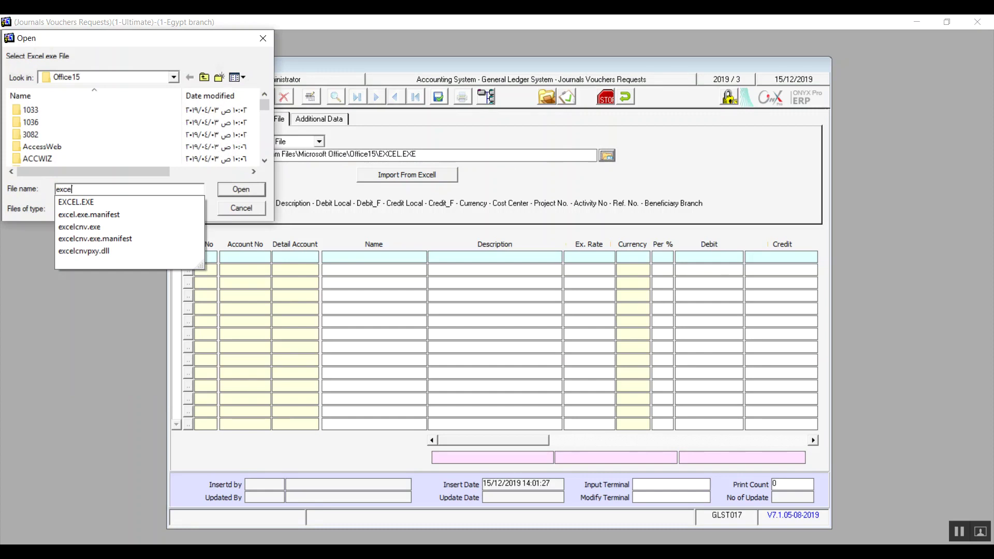
click(241, 189)
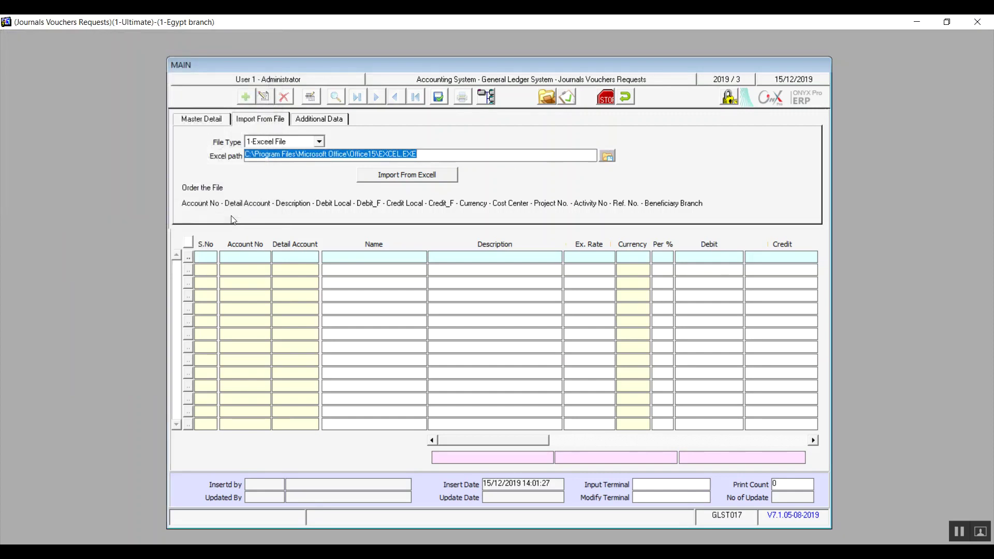
Try the Excel import without choosing a file, and cancel the new request.
click(402, 175)
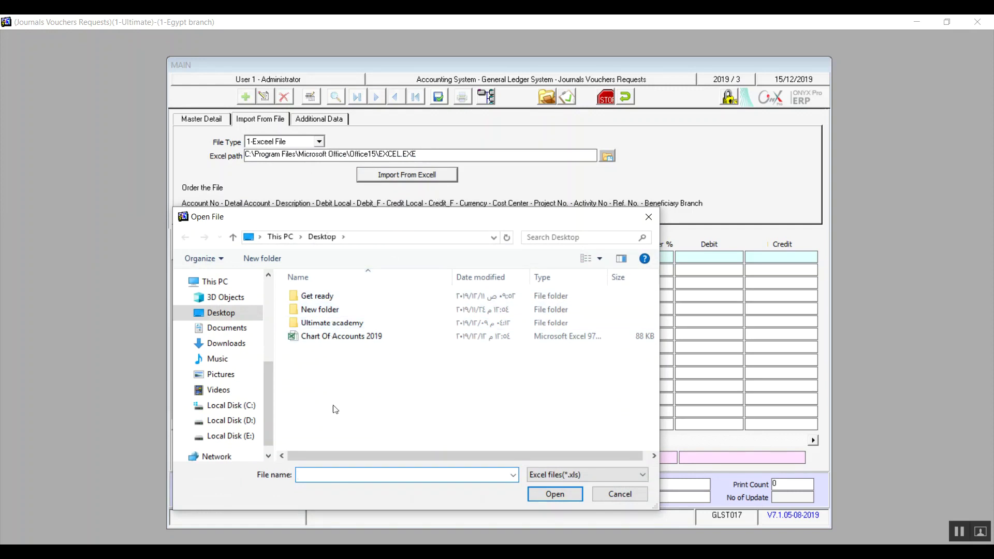
click(620, 494)
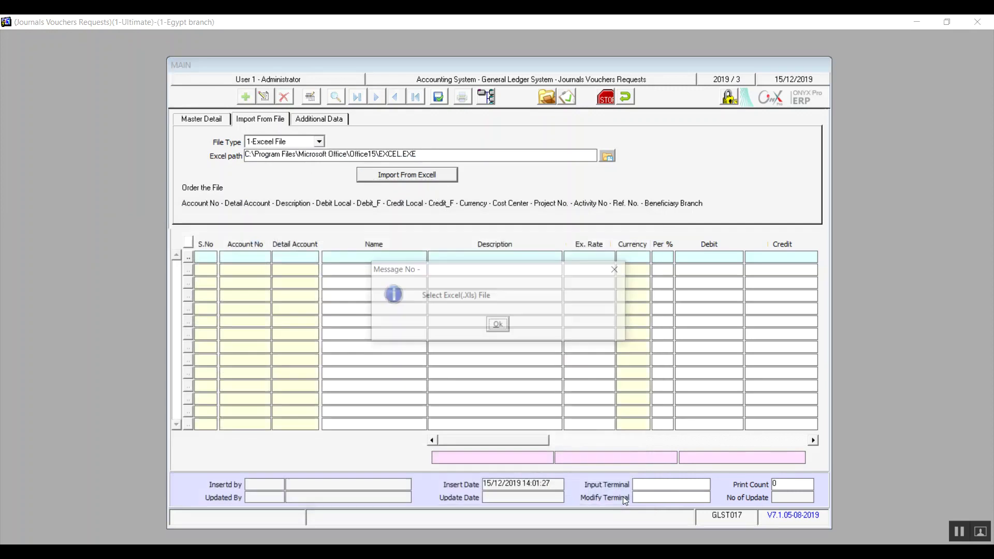
click(499, 326)
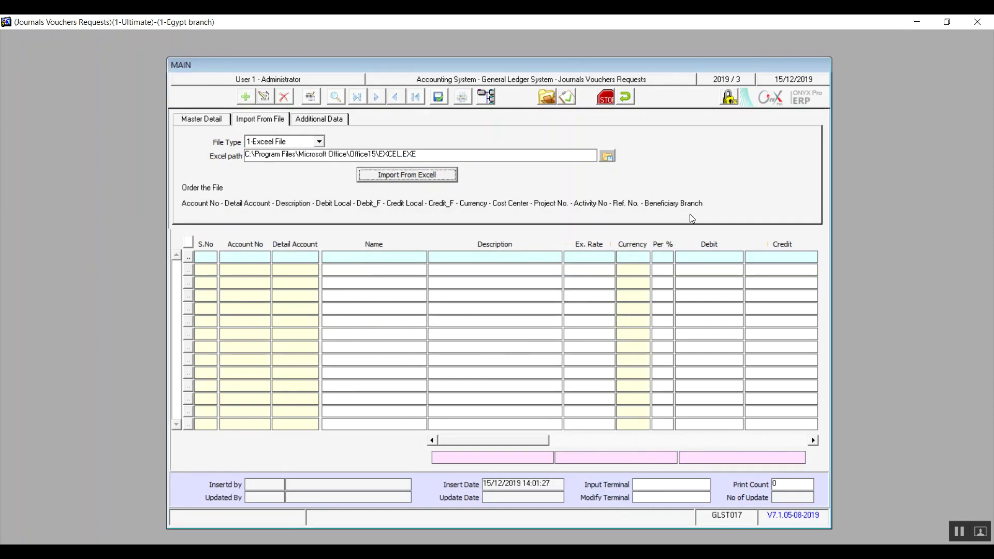
click(626, 97)
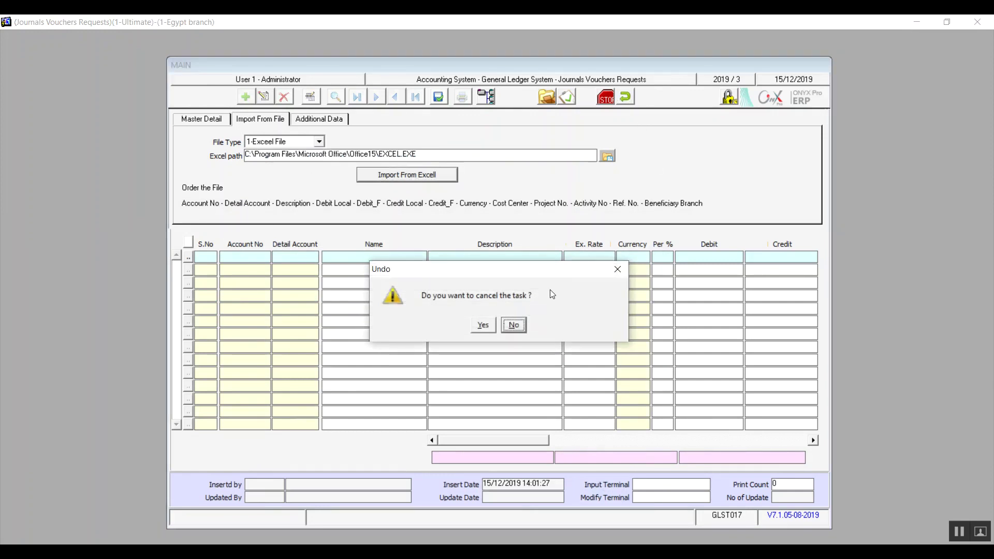
click(482, 325)
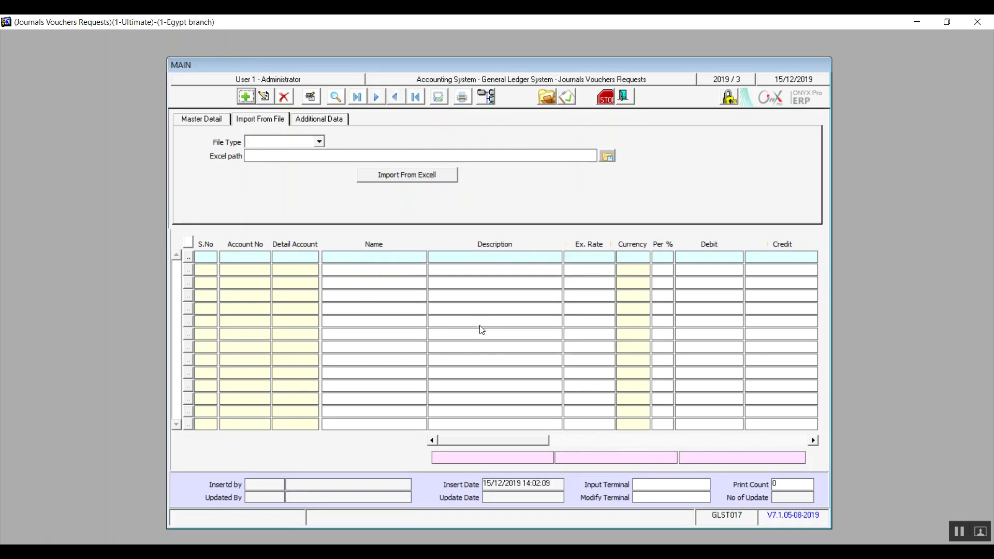
Start a new request from its master details, keeping 1-Egypt branch as the branch.
click(203, 121)
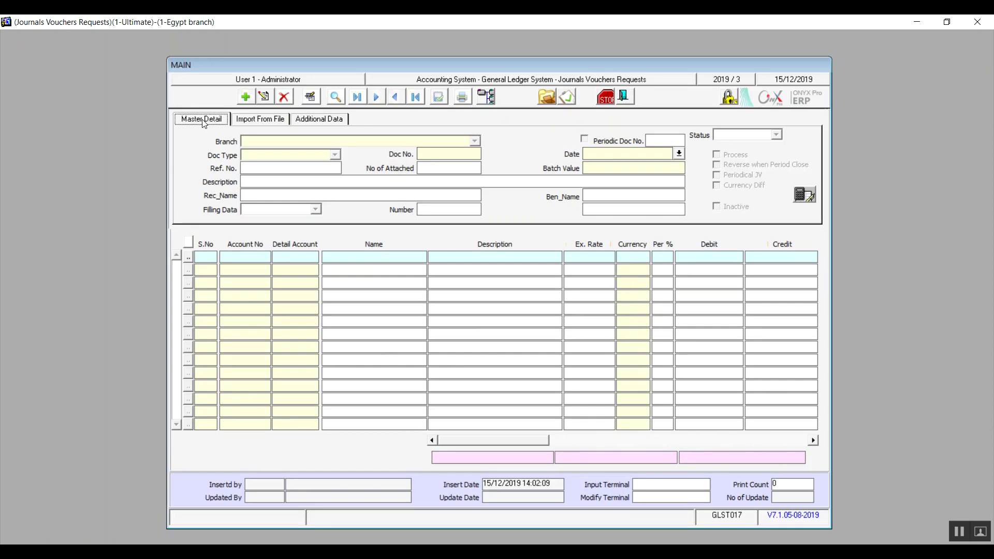
click(246, 98)
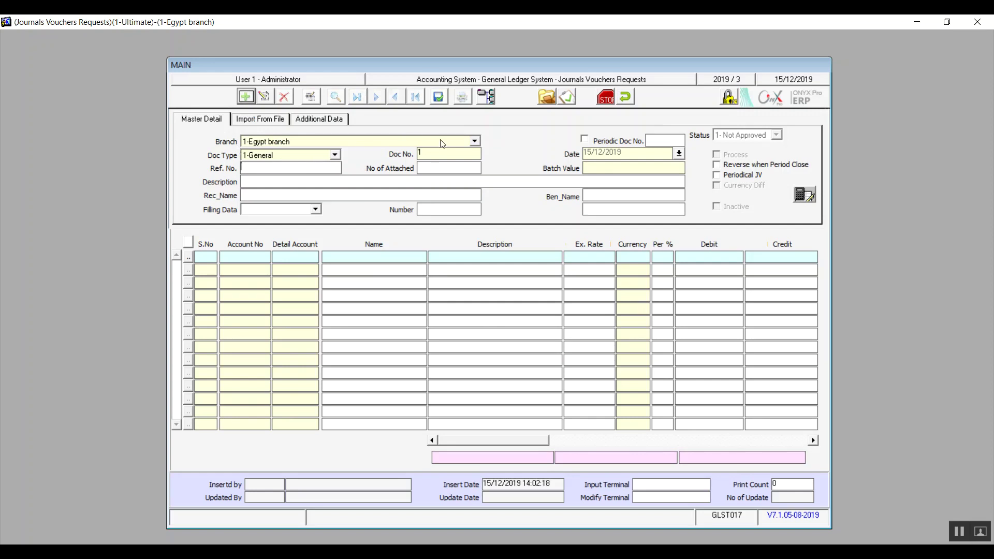
click(475, 142)
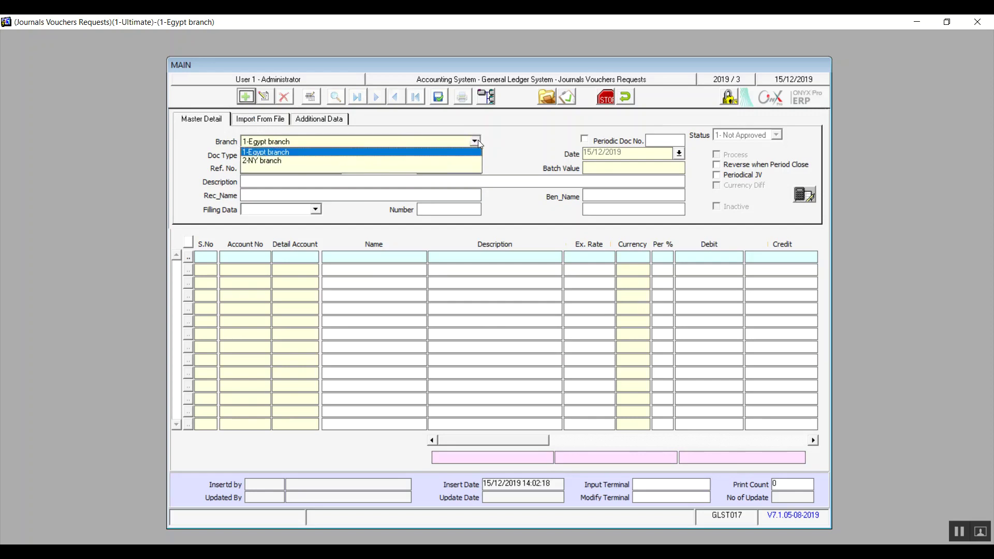
click(270, 156)
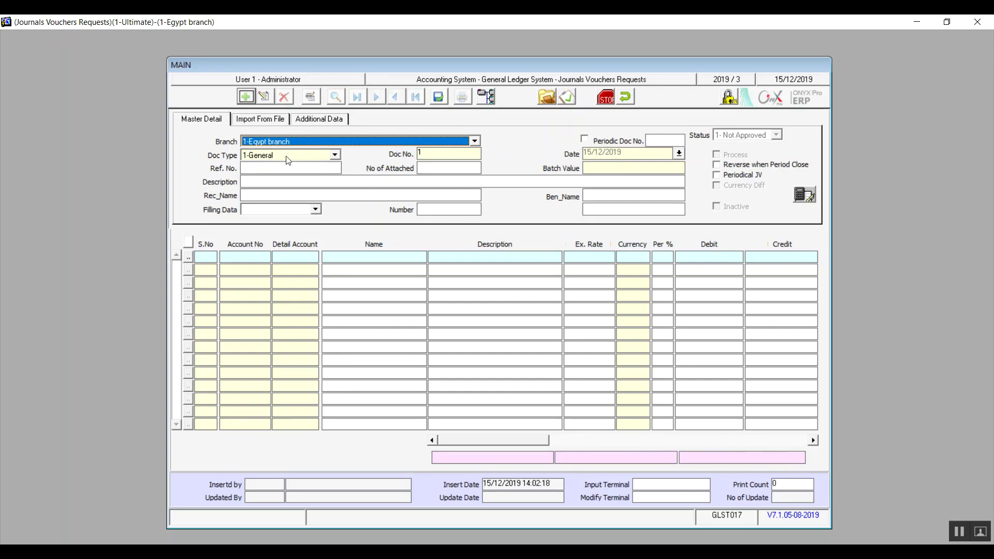
Enter reference number 76, 1 attachment and a batch value of 1000, leaving the receiver name and filling data empty.
click(266, 166)
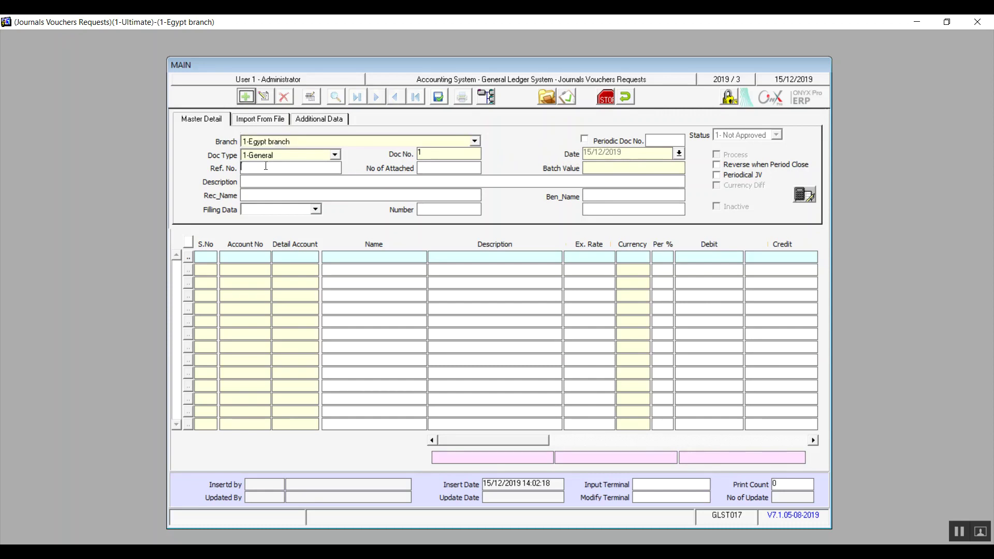
text(76)
click(430, 166)
text(1)
click(599, 167)
text(1000)
click(260, 193)
click(317, 216)
click(316, 212)
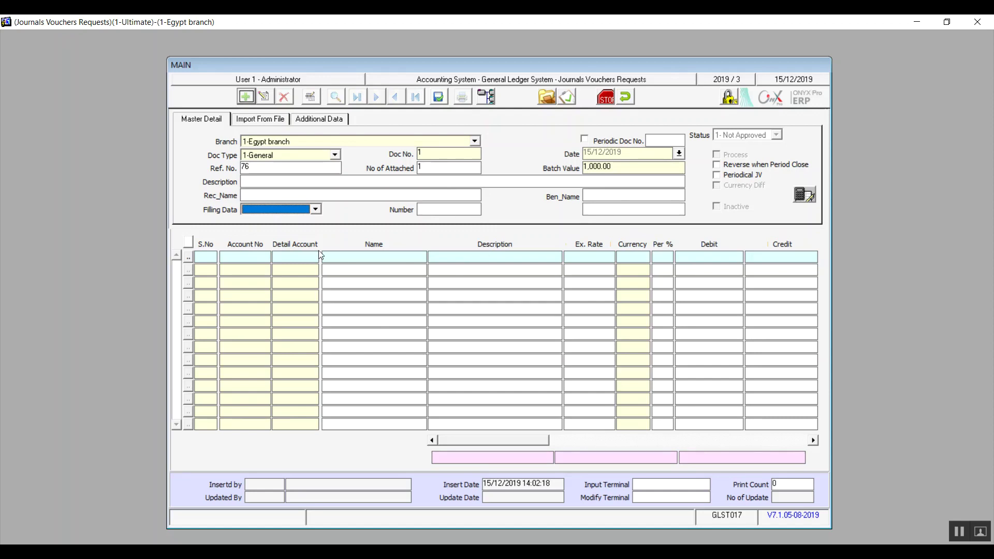
Add the first voucher line for the Head Office - EGP account with detail account Cash 1 and a credit of 1000.
click(234, 256)
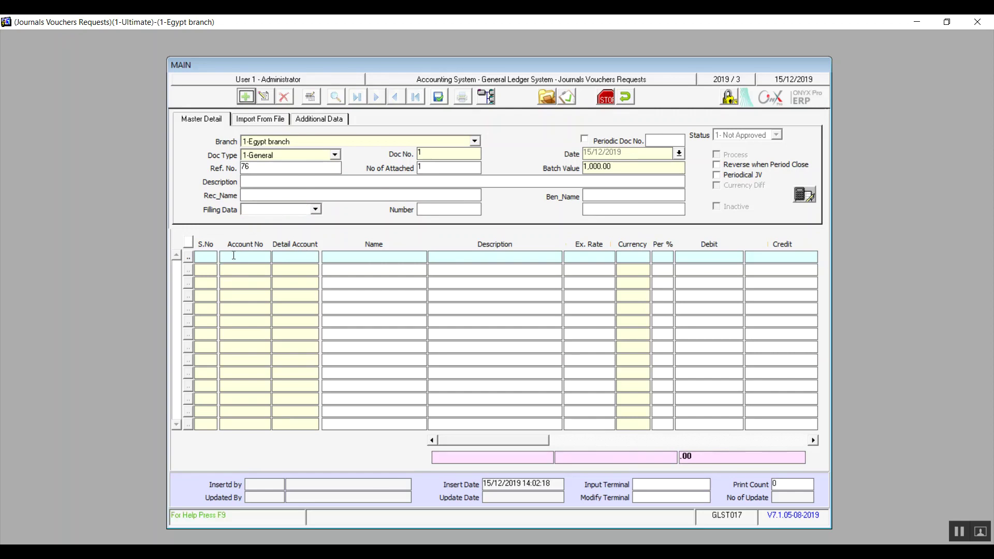
key(F9)
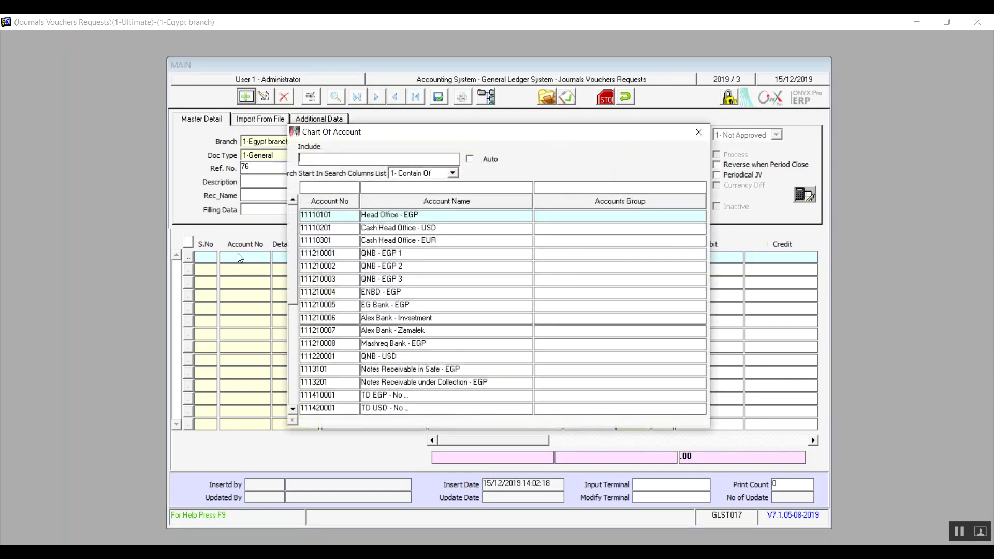
double_click(379, 219)
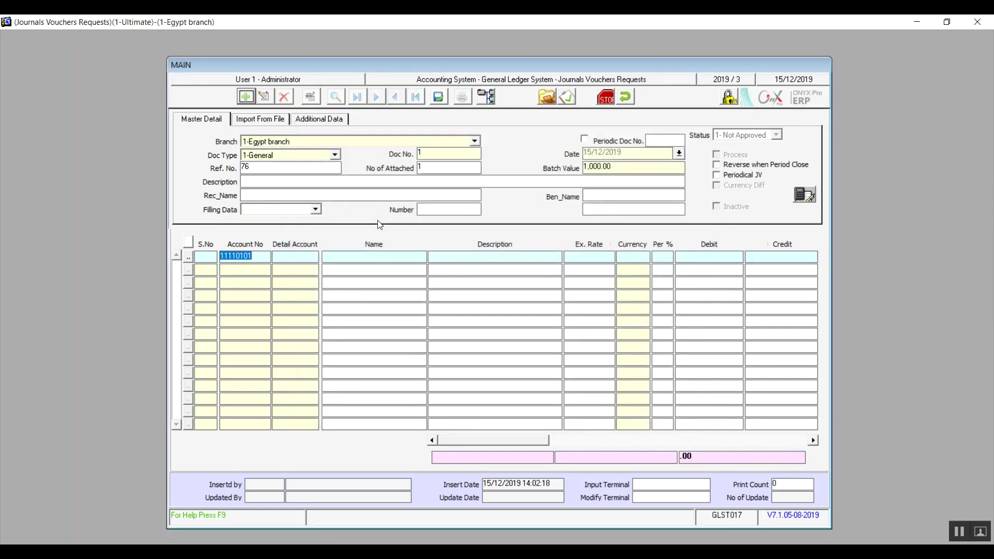
key(Return)
key(Return)
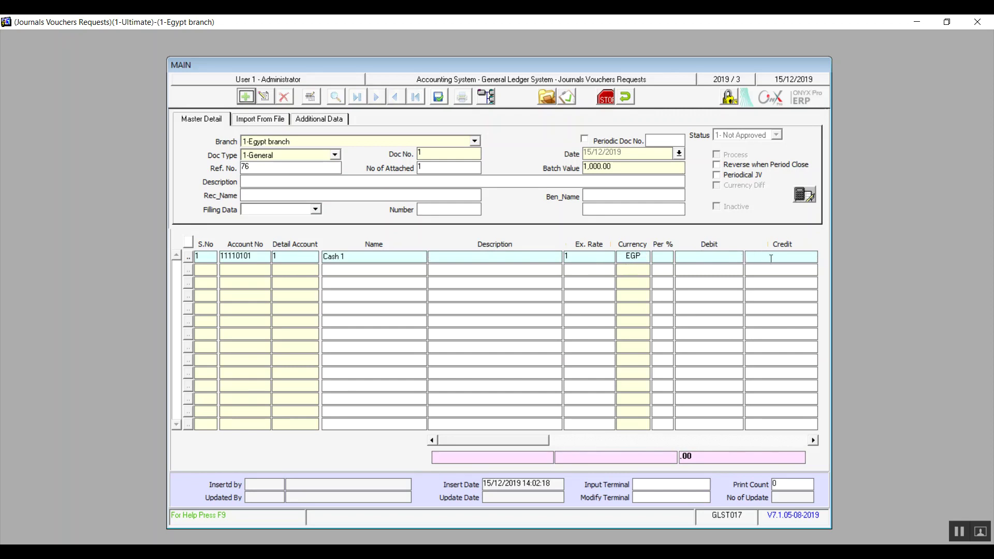
text(1000)
Add the second voucher line for the QNB - EGP 1 account with detail account Bank A and a debit of 1000.
click(245, 269)
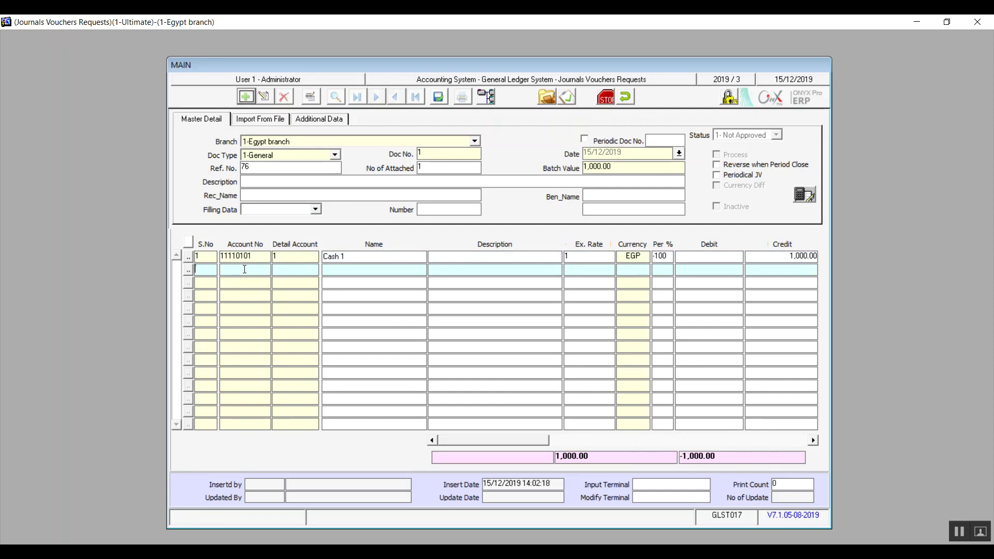
double_click(245, 269)
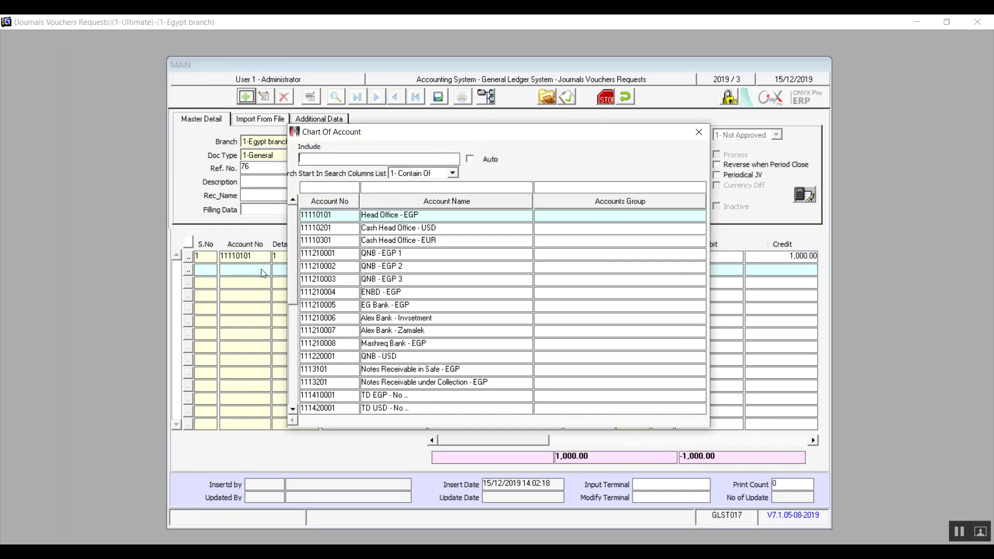
double_click(382, 253)
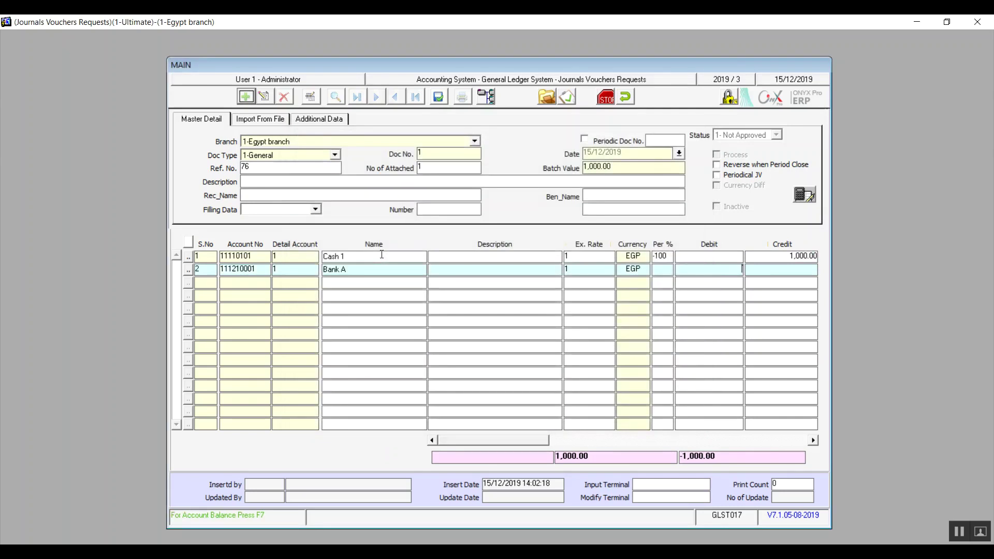
text(1000)
Show and close the calculator, and check the Reverse when Period Close and Periodical JV options, leaving both unticked.
click(811, 201)
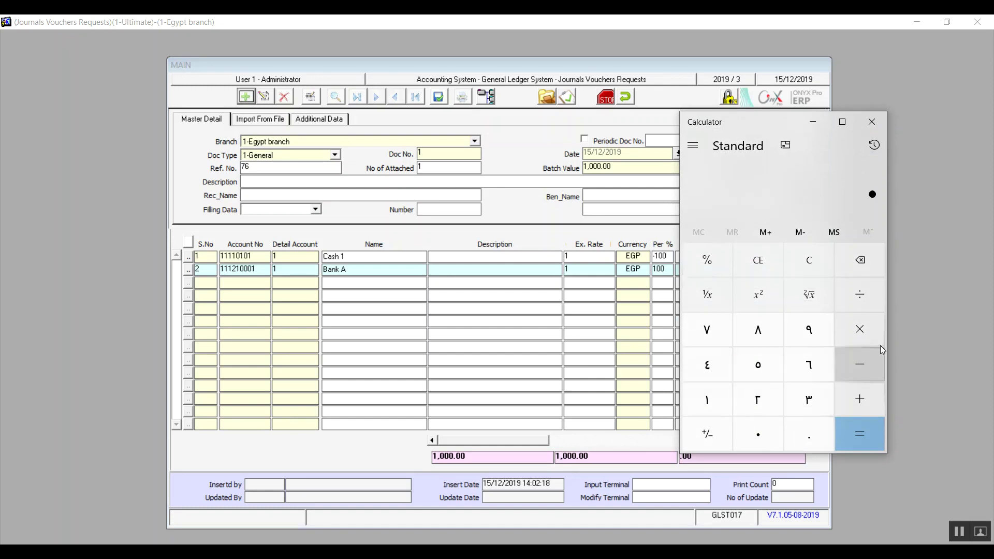
click(873, 123)
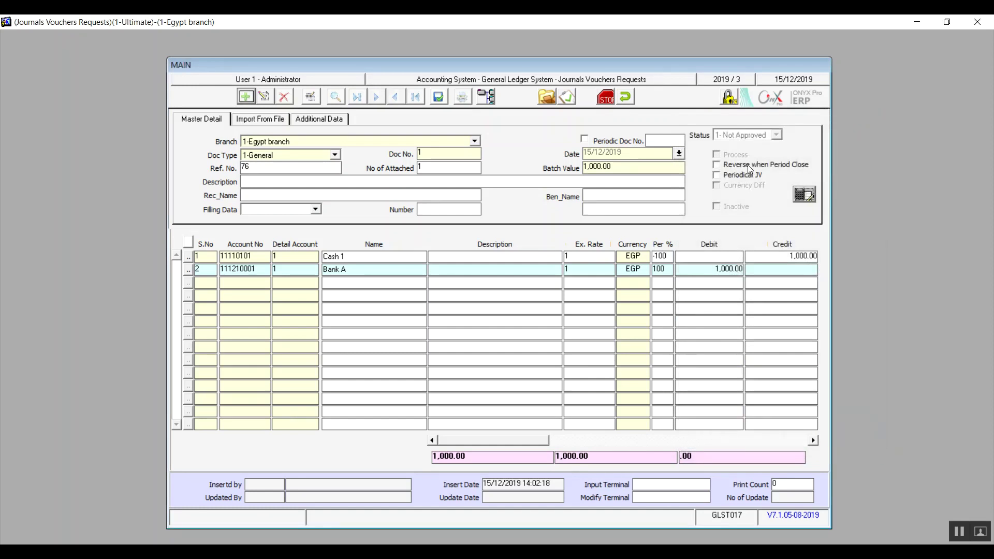
click(721, 166)
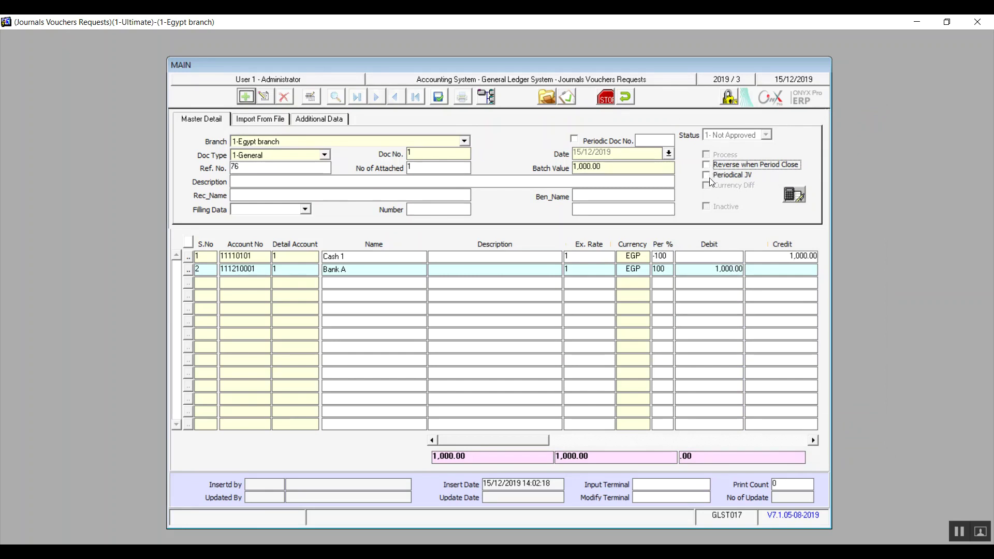
click(709, 180)
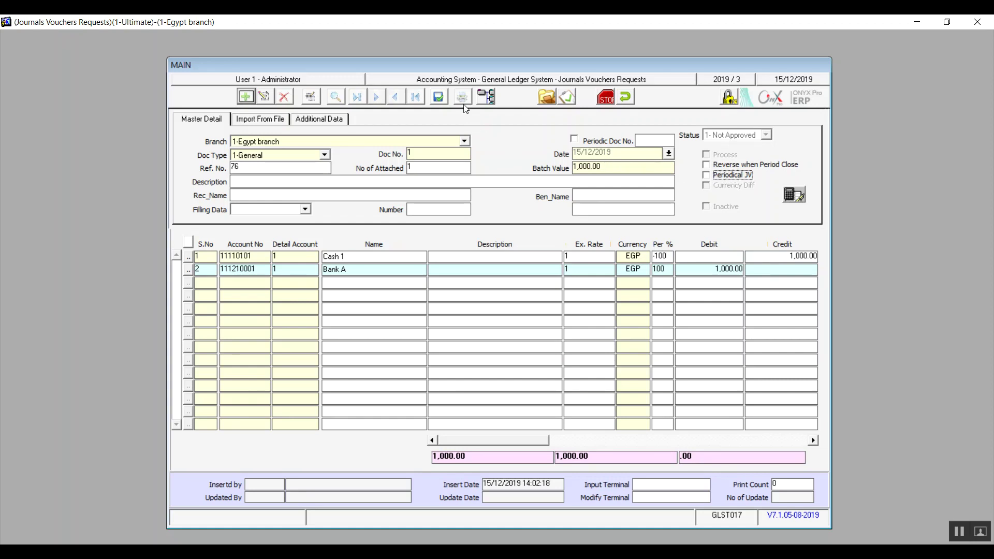
Save the journal voucher request and record its approval status as 2-Approve, closing the approval window.
click(436, 98)
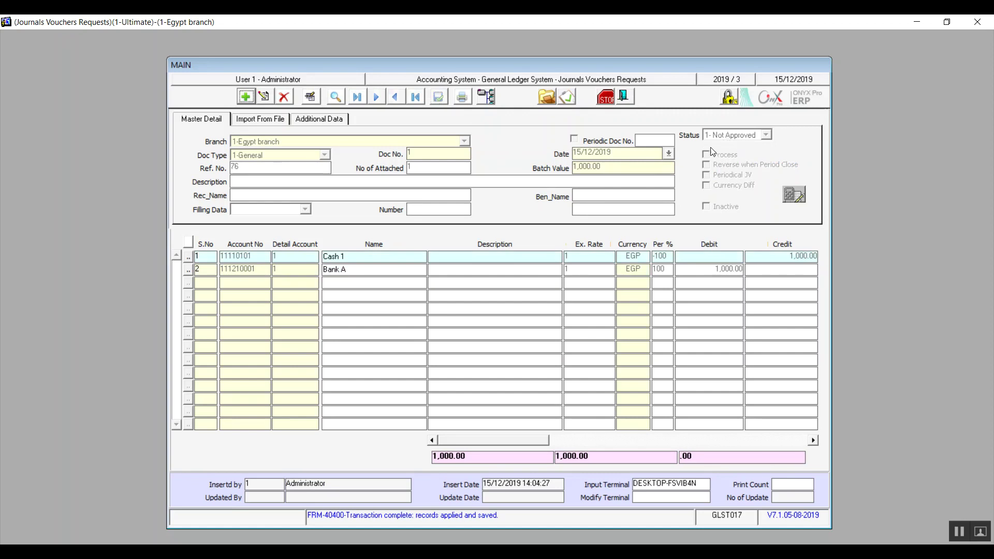
click(569, 98)
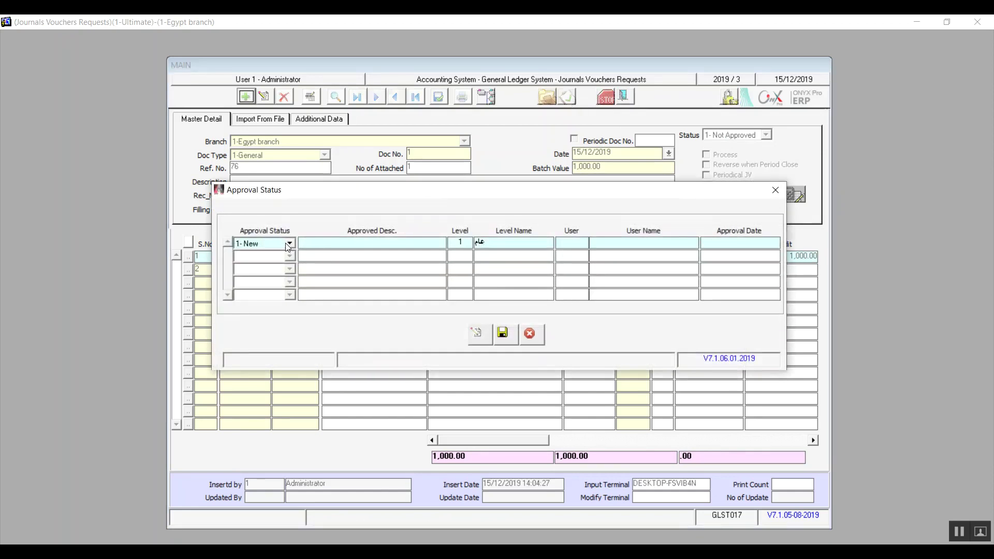
click(288, 243)
click(279, 263)
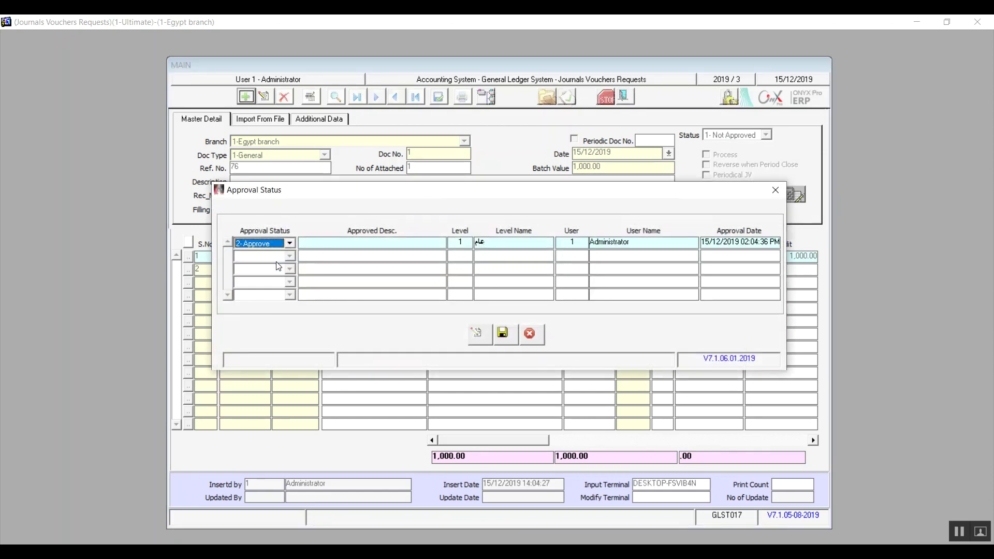
click(502, 336)
click(530, 334)
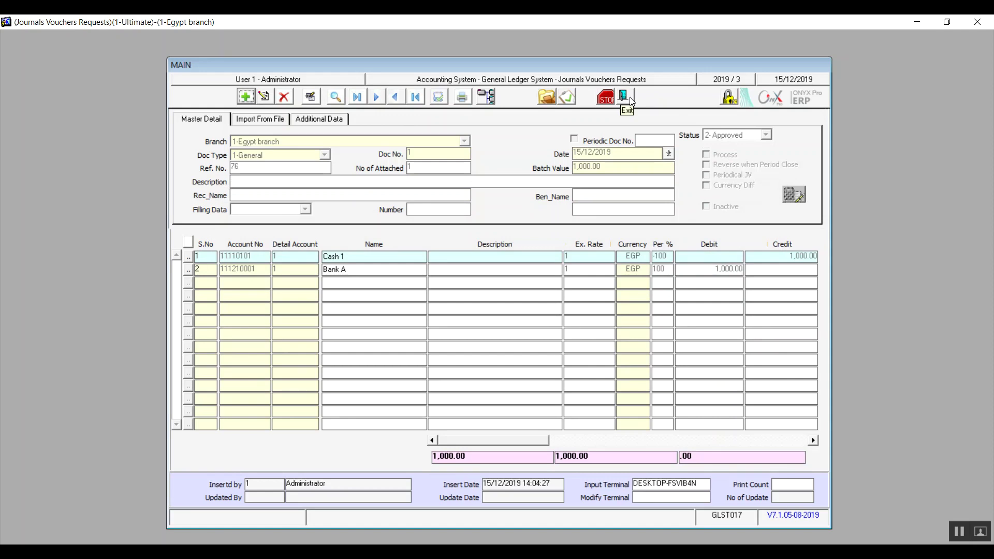
Close the Journals Vouchers Requests form and open Payment Vouchers Requests.
click(966, 531)
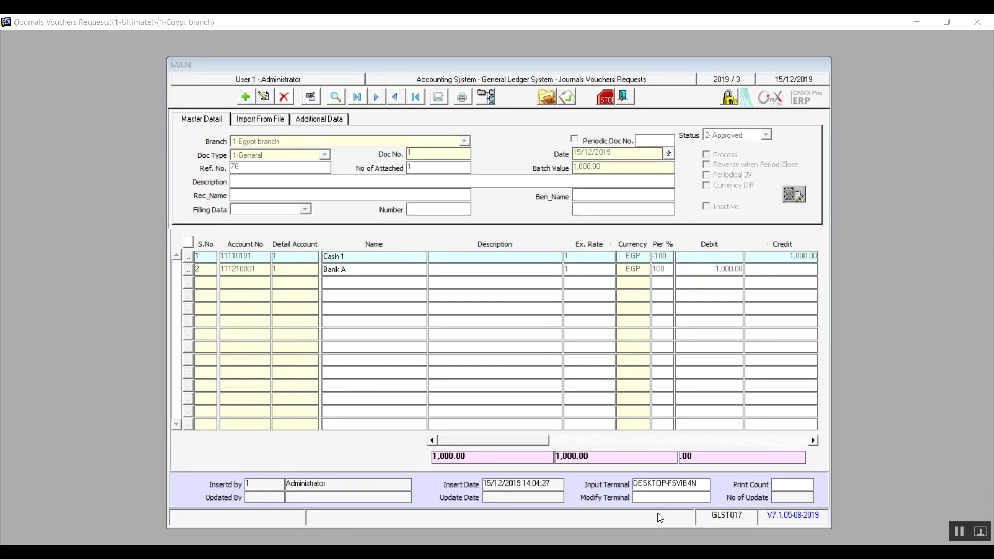
click(626, 98)
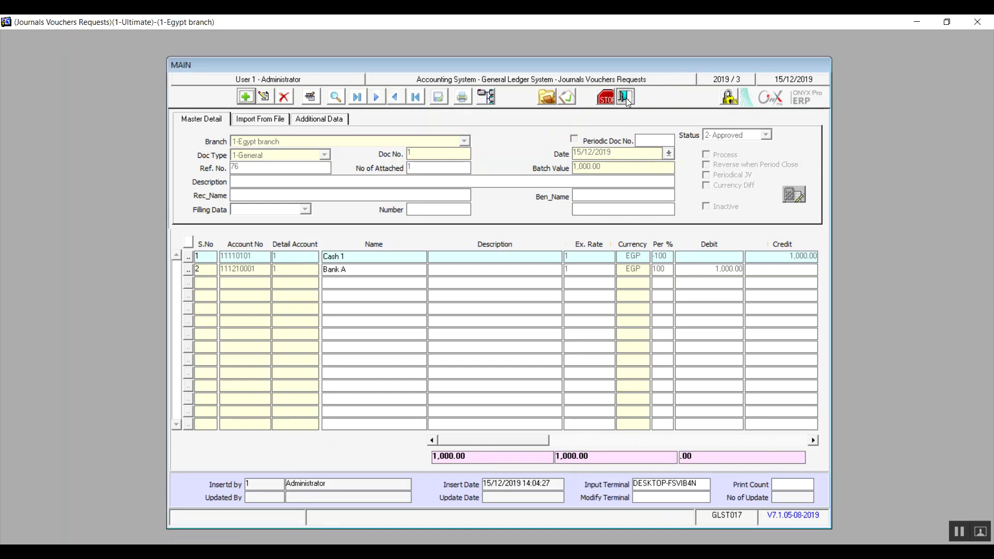
double_click(291, 233)
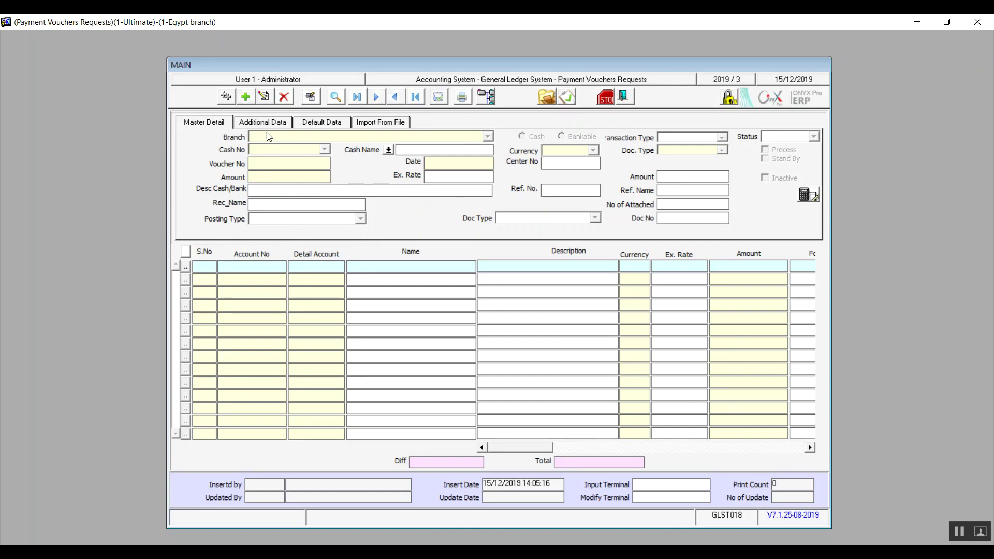
Review the Additional Data, Default Data and Import From File sections of the payment voucher request, returning to Master Detail.
click(221, 127)
click(252, 125)
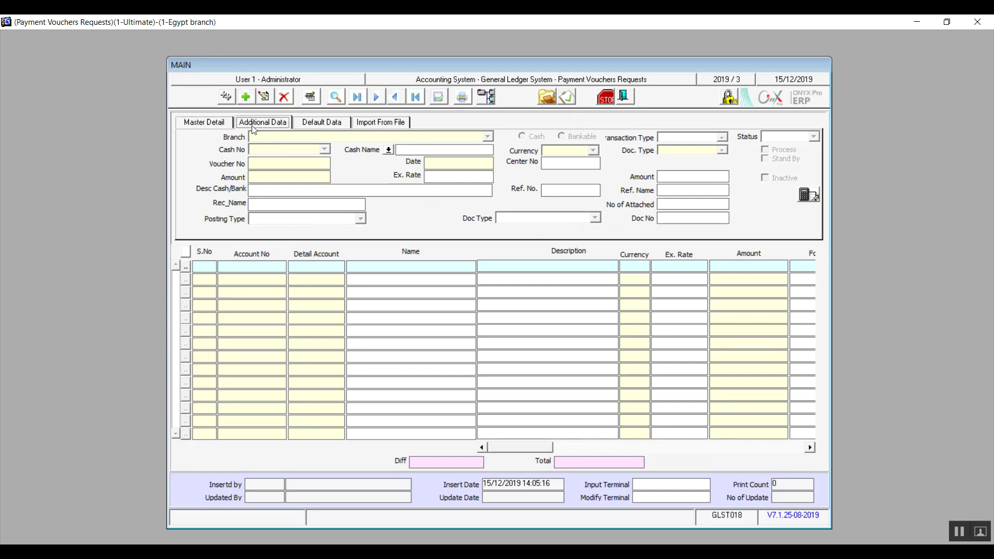
click(322, 125)
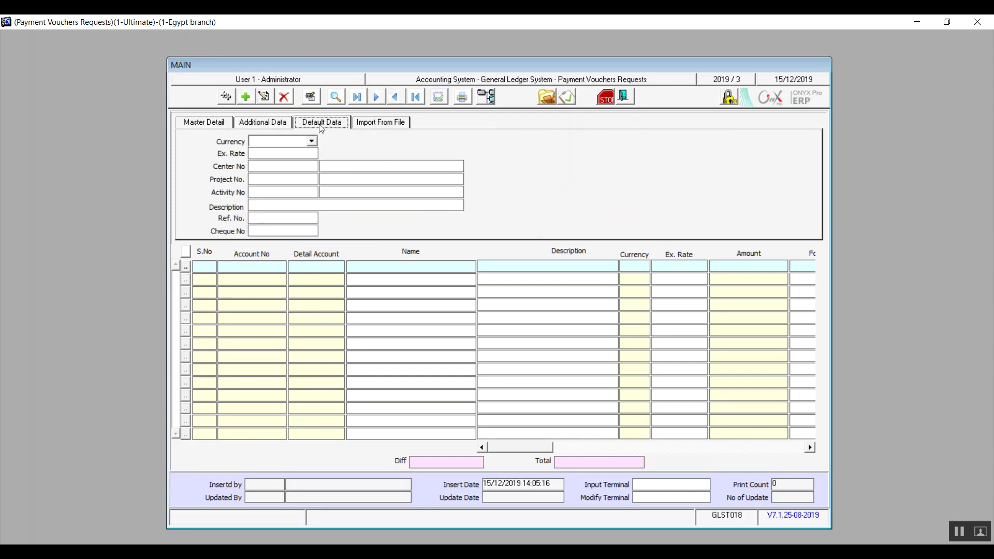
click(372, 125)
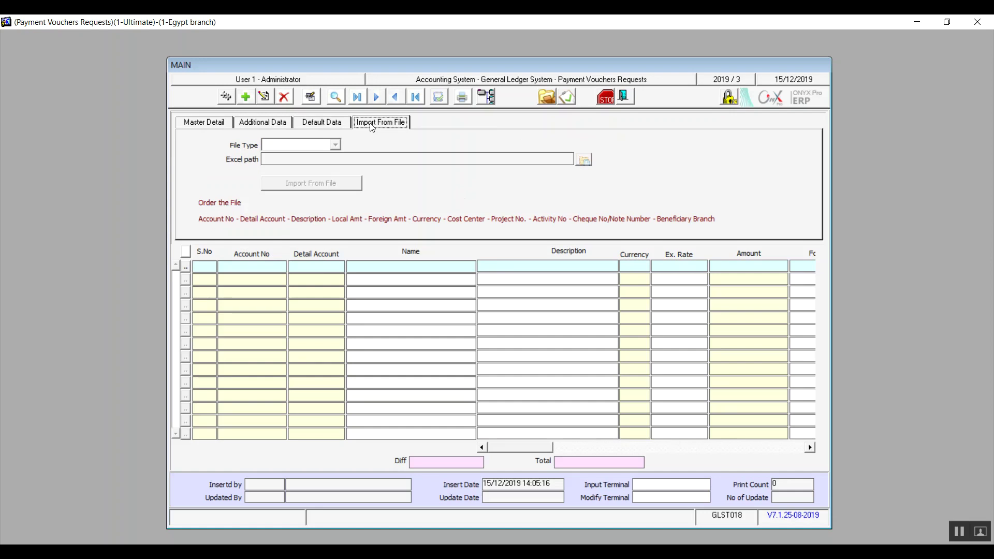
click(206, 128)
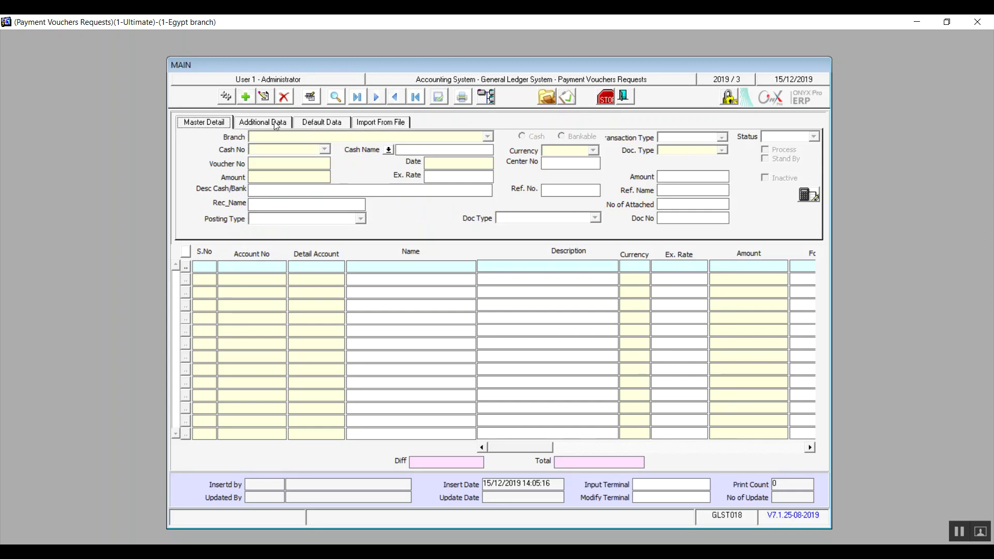
Examine the Default Data fields for currency, exchange rate, cost center, project, activity, description, reference and cheque number, and return to Master Detail.
click(311, 127)
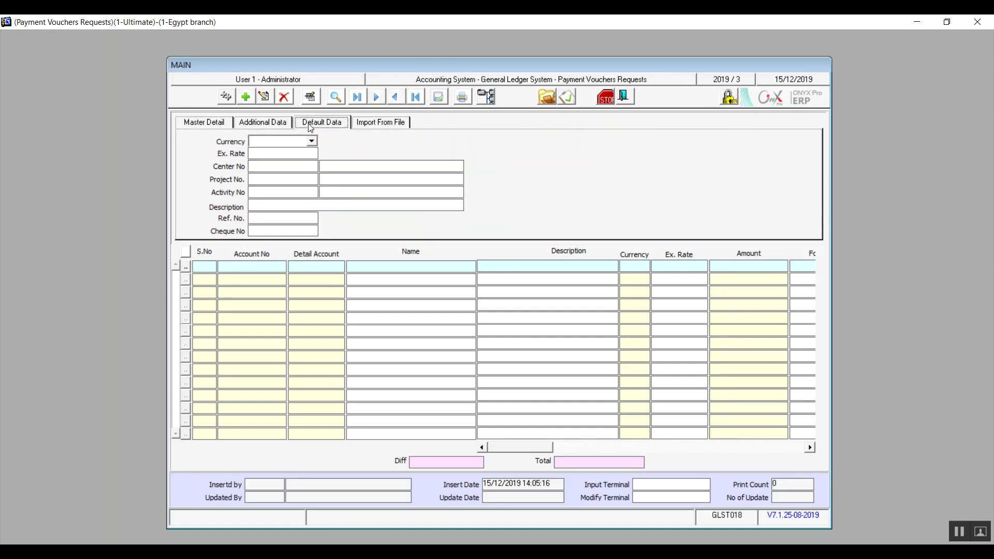
click(312, 141)
click(313, 141)
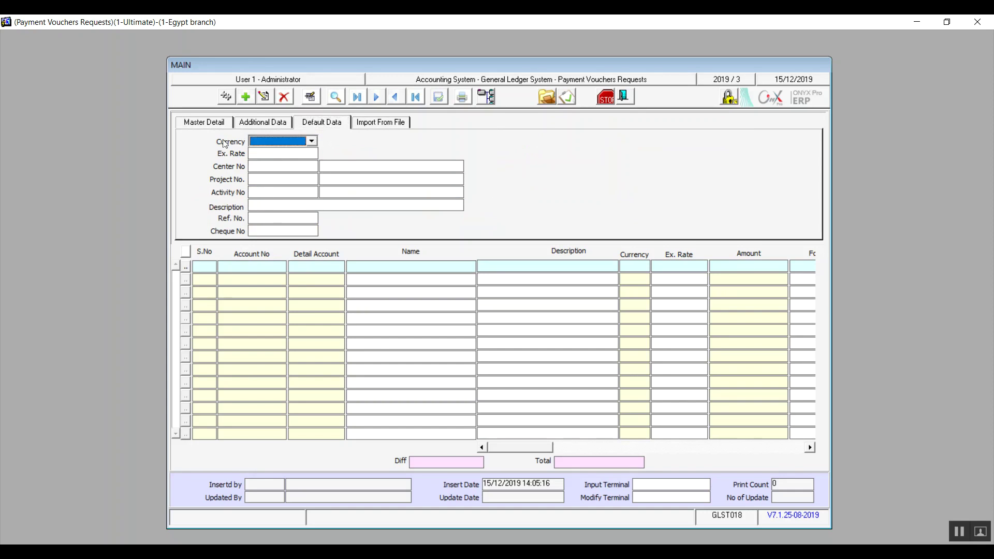
click(263, 155)
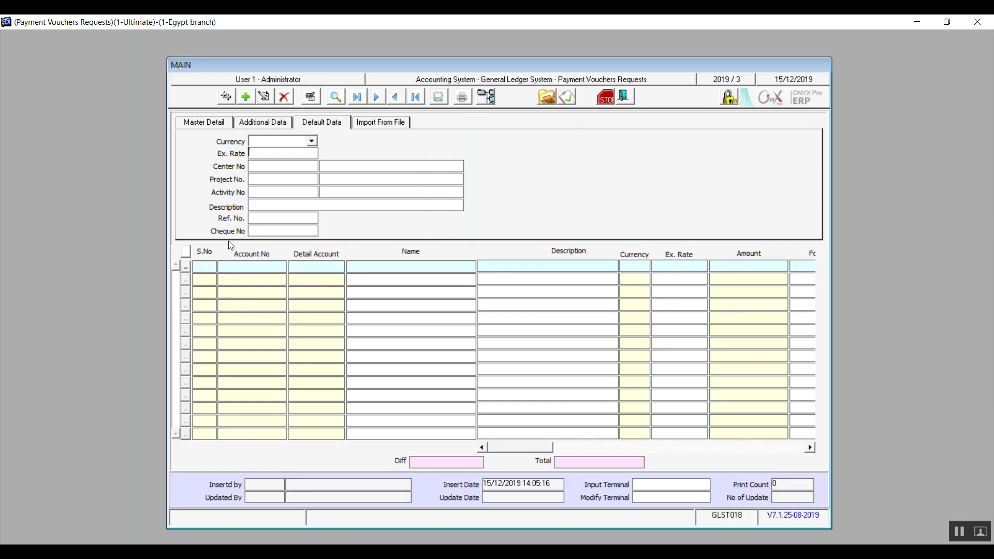
click(223, 127)
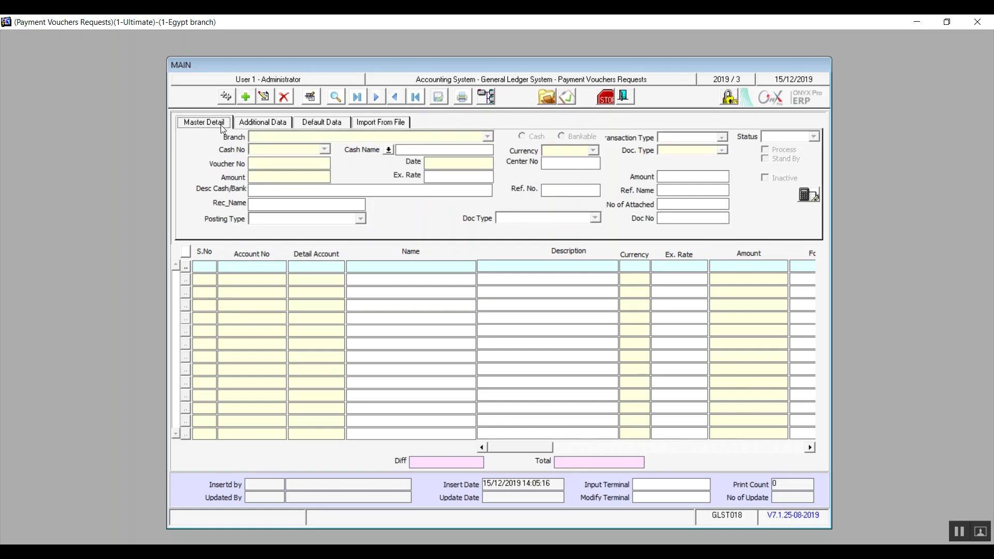
Start a new payment voucher request and compare its Cash and Bankable fields, leaving the payment method on Cash.
click(247, 97)
click(573, 140)
click(533, 138)
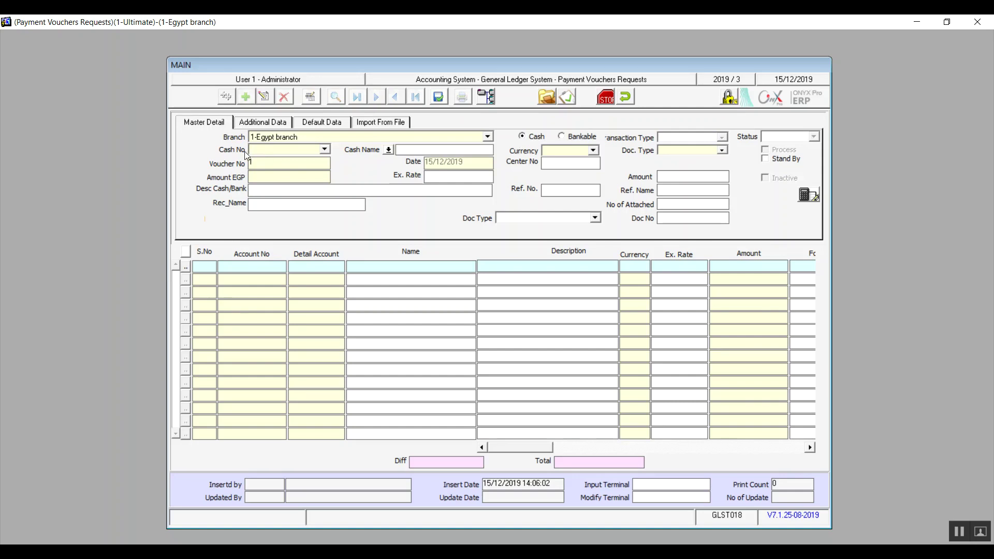
click(276, 150)
click(568, 136)
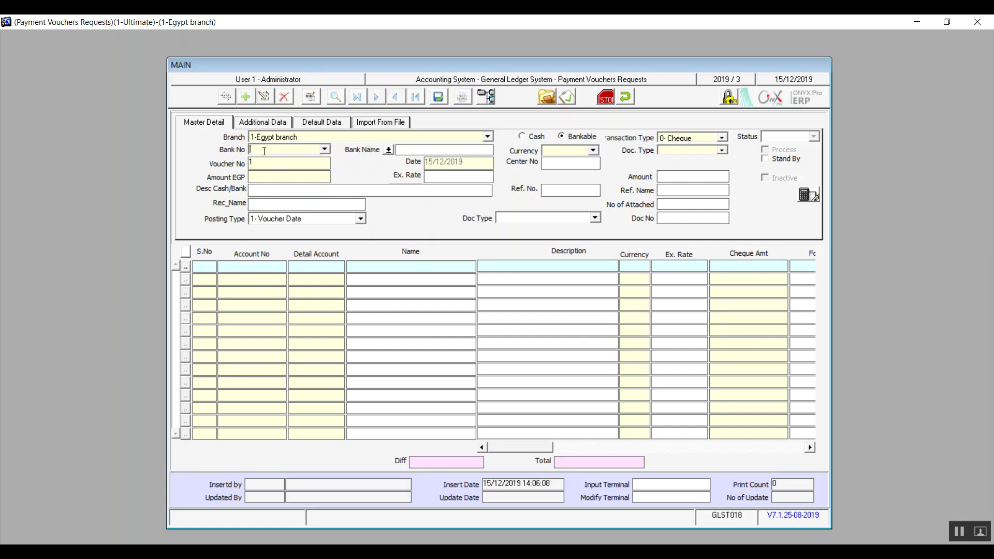
click(527, 140)
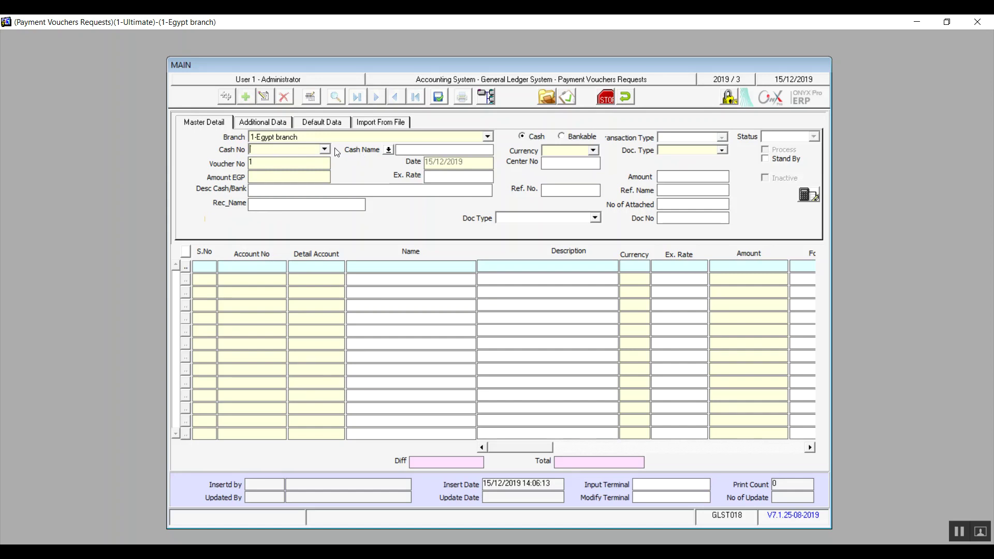
Assign Cash 1 as the request's cash account and set the document type to 1-General, leaving Stand By unticked.
double_click(285, 152)
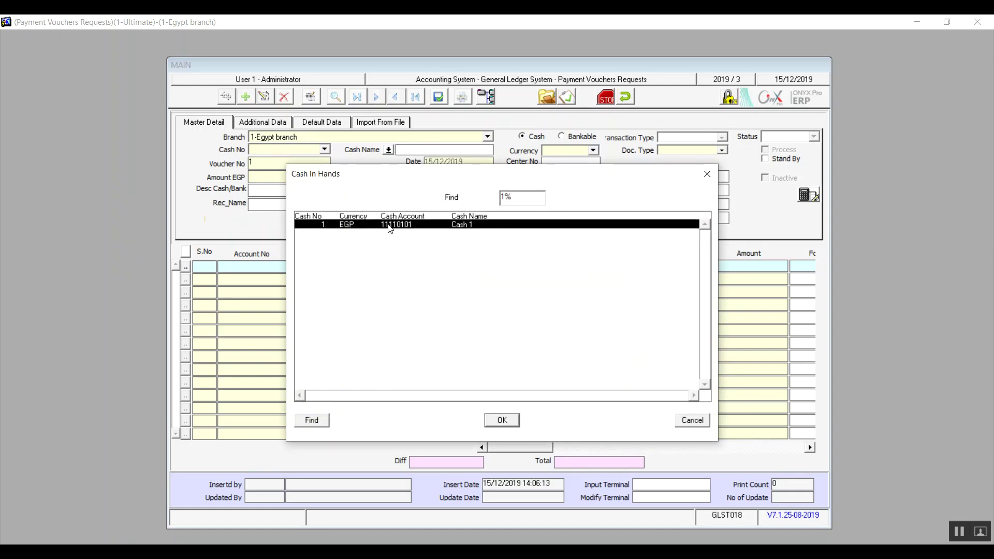
double_click(390, 225)
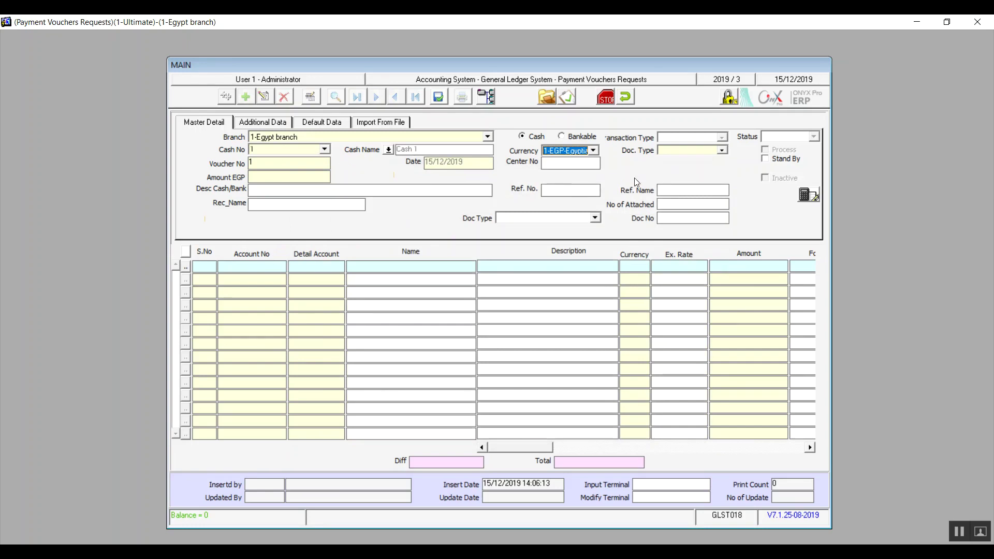
click(768, 163)
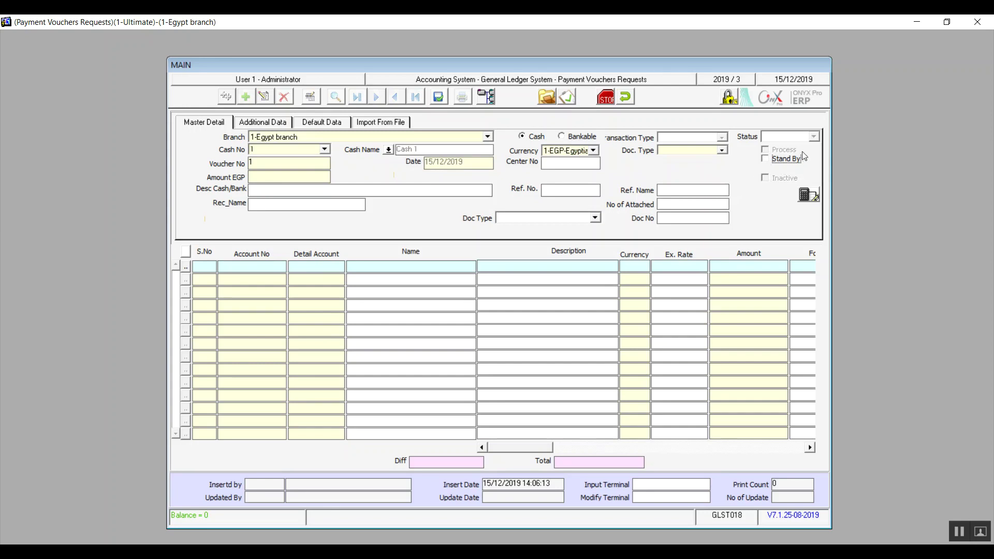
click(722, 150)
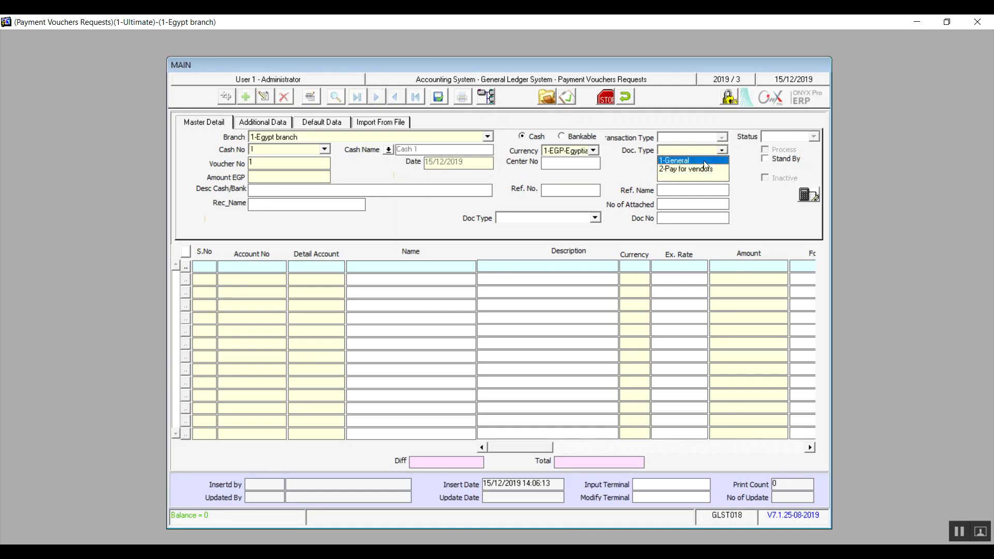
click(705, 161)
Cancel the new payment voucher request and close its form.
click(629, 97)
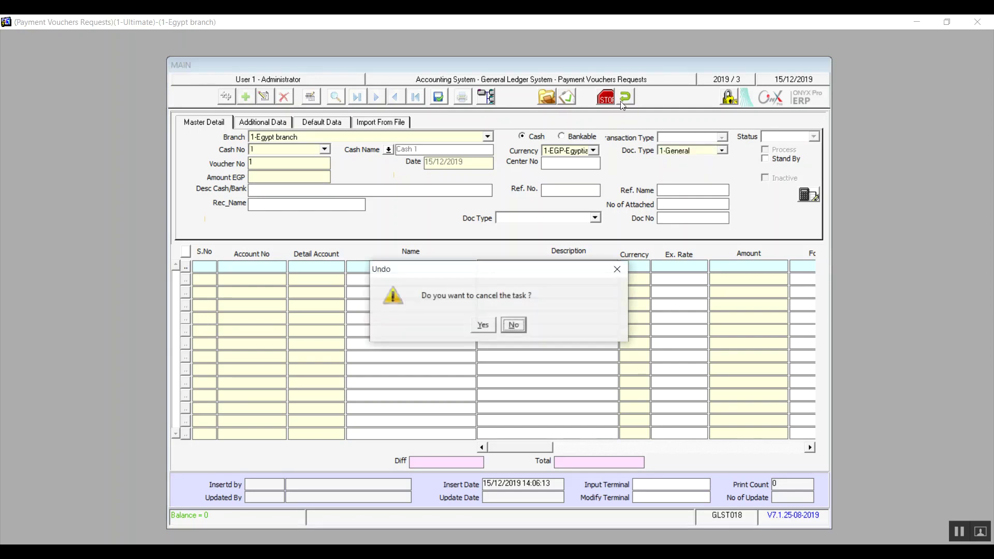
click(489, 326)
click(624, 96)
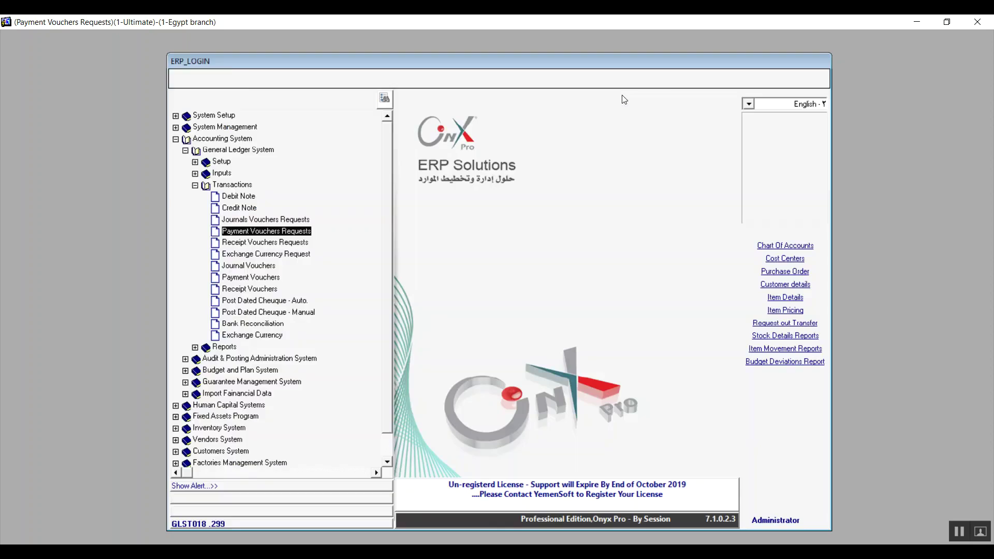
View the Receipt Vouchers Requests form and close it again.
click(271, 243)
double_click(270, 243)
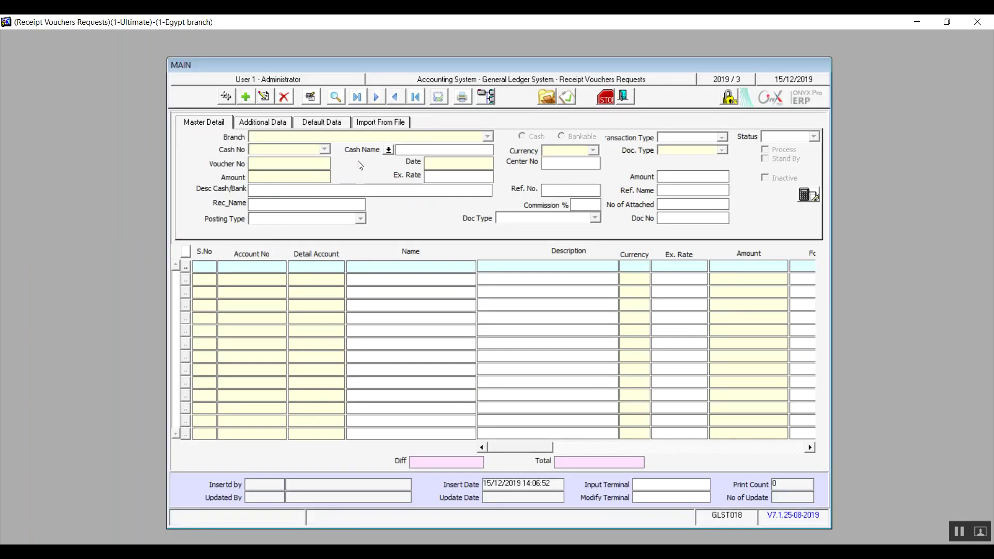
click(627, 96)
click(249, 233)
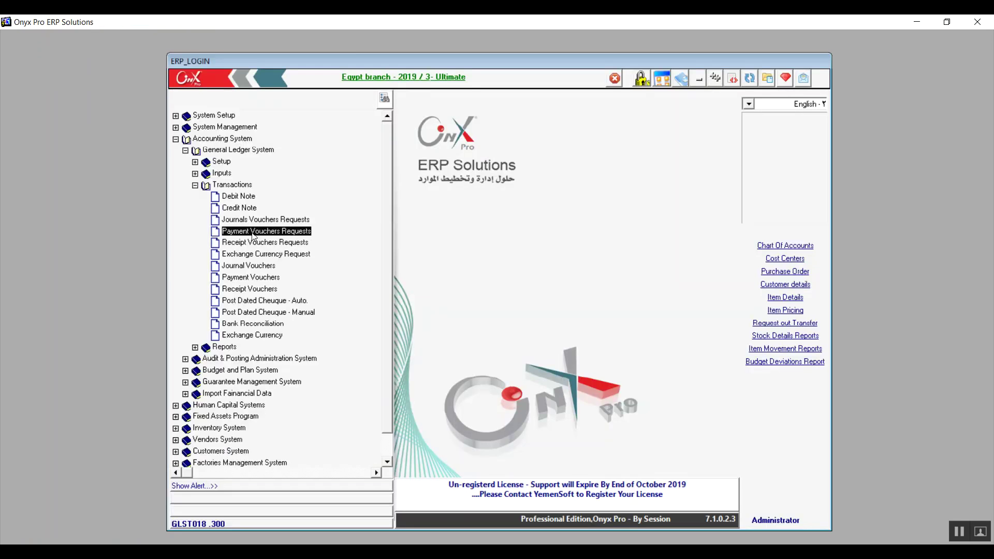
click(247, 244)
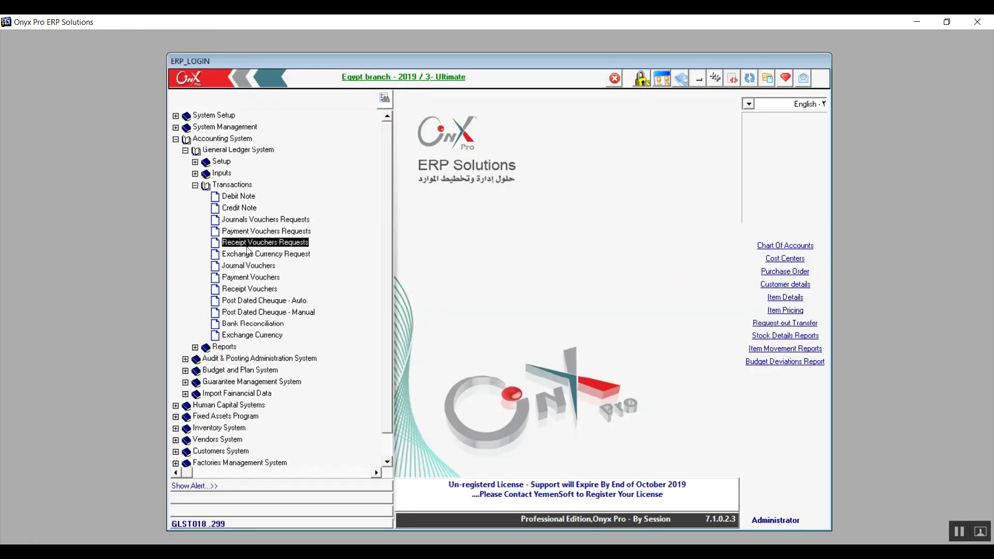
click(251, 279)
click(250, 290)
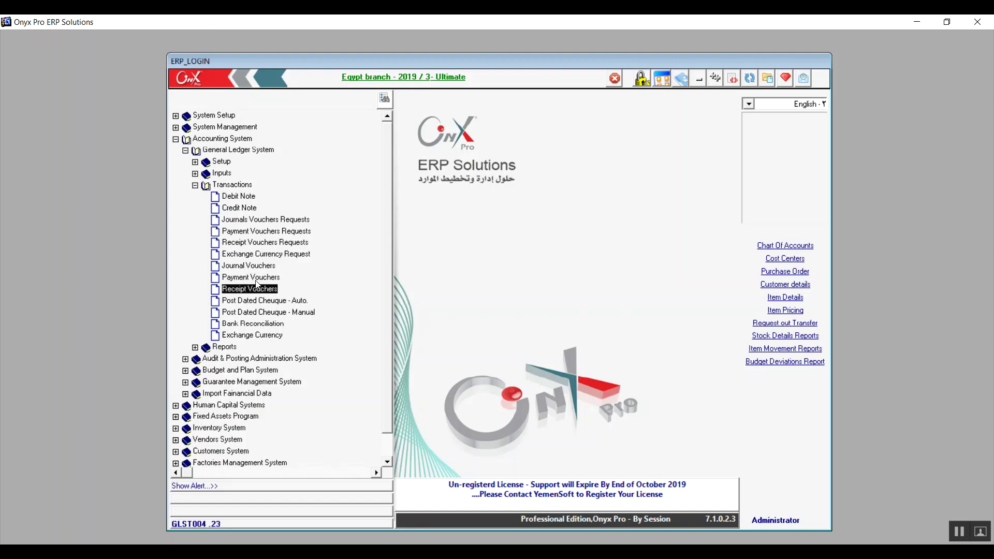
click(257, 280)
click(282, 233)
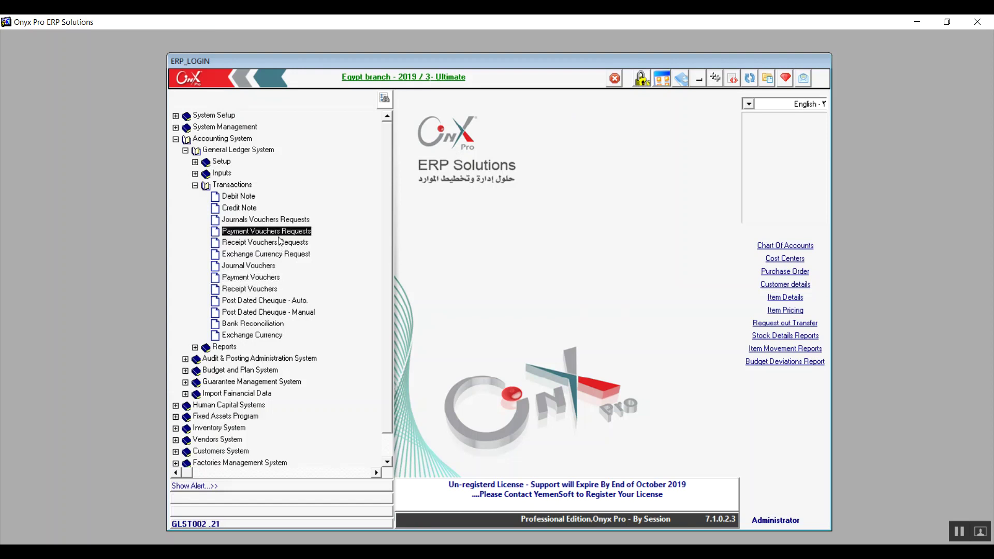
click(280, 241)
Open Payment Vouchers, start a new voucher and look through the source documents offered under Install From.
double_click(252, 278)
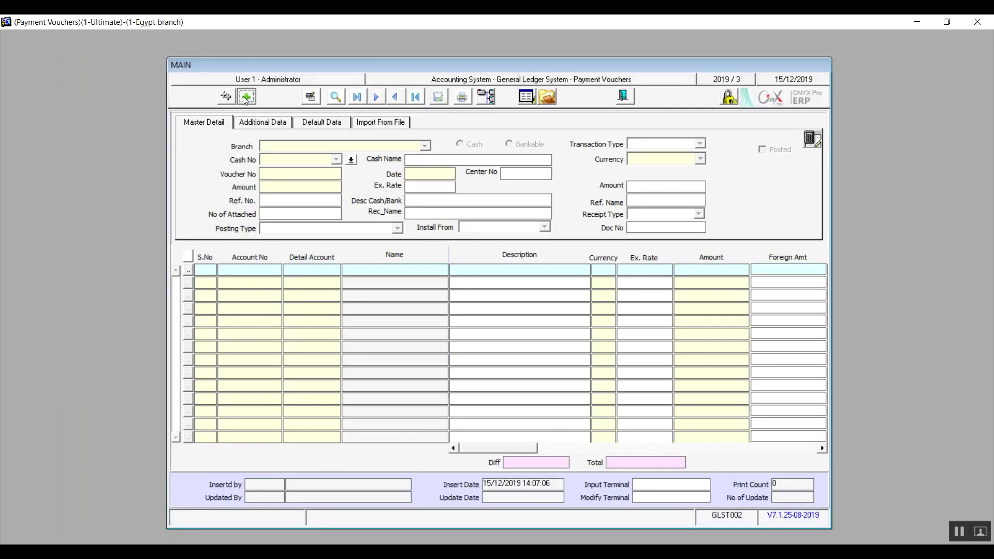
click(245, 97)
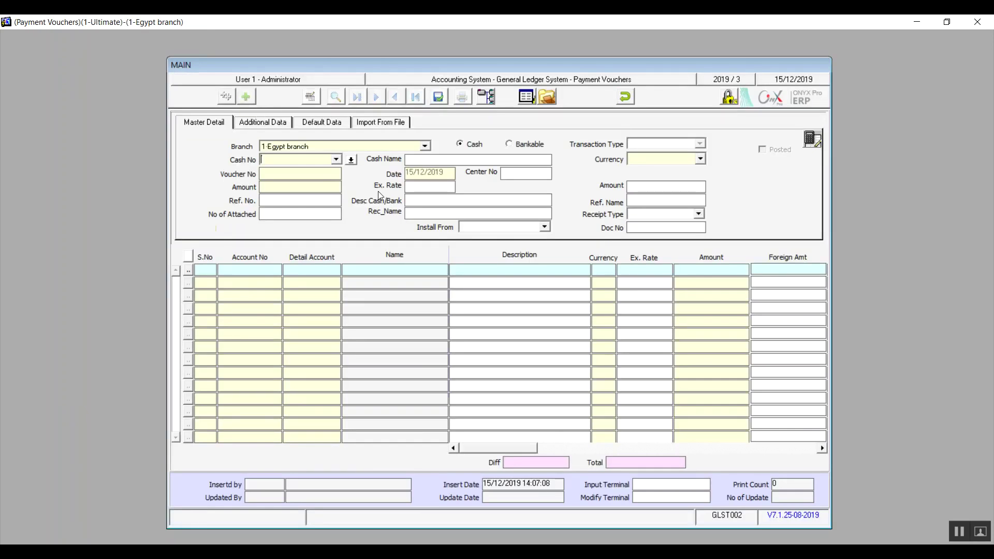
click(545, 227)
scroll(550, 270, up, 1)
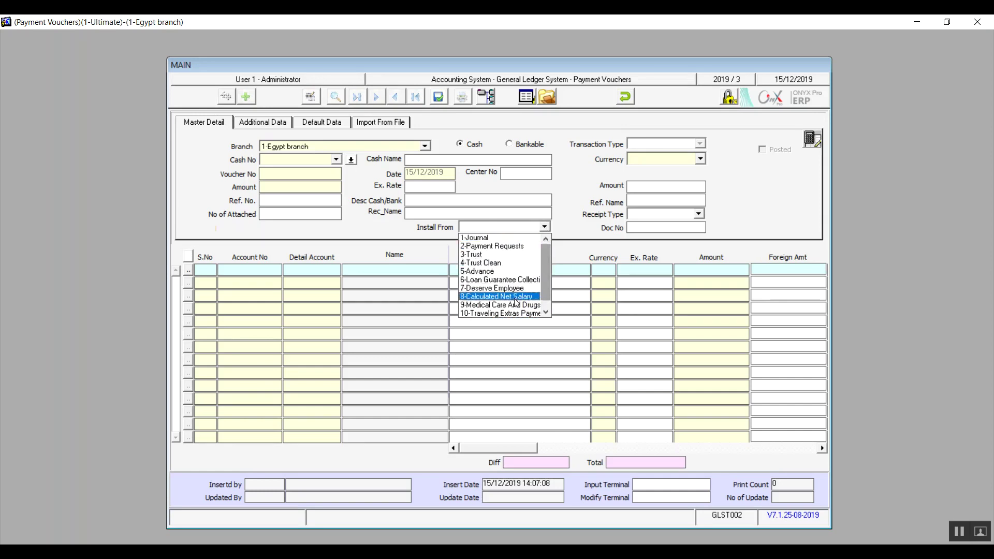
Cancel the new payment voucher and close the Payment Vouchers form.
click(626, 101)
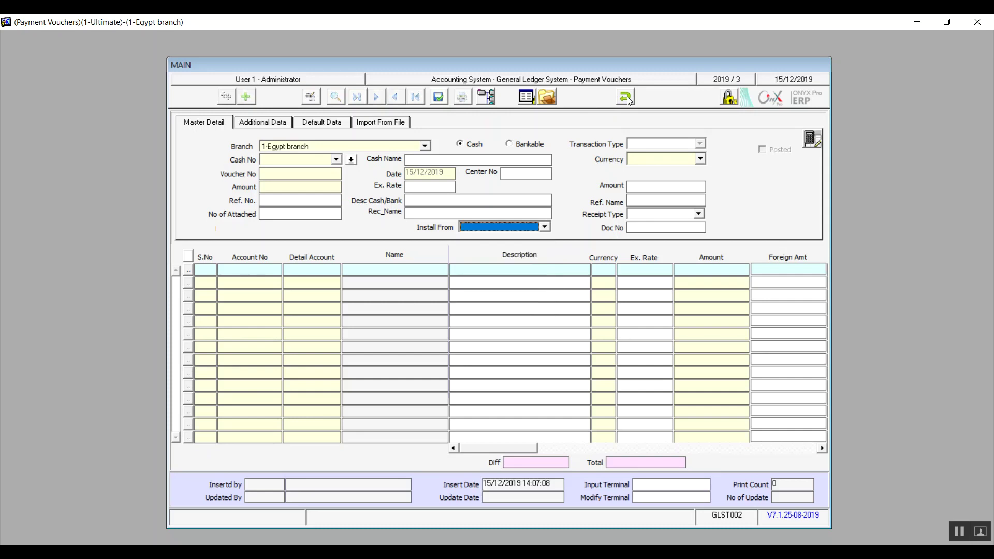
click(627, 98)
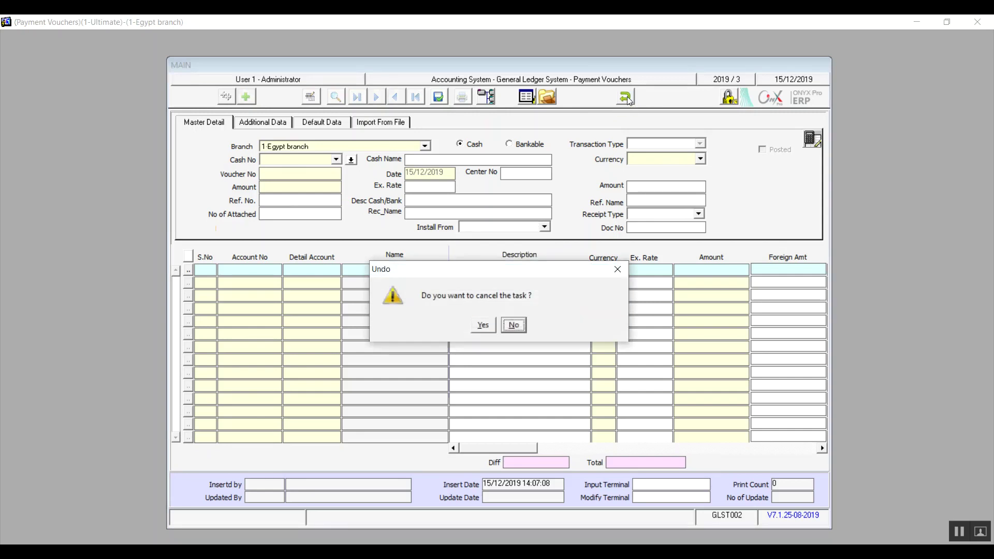
click(484, 326)
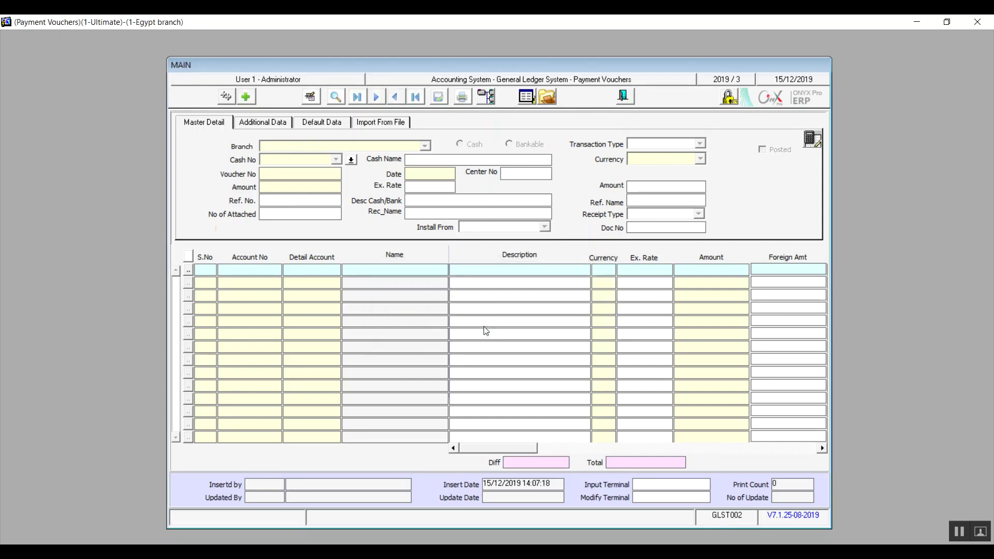
click(624, 102)
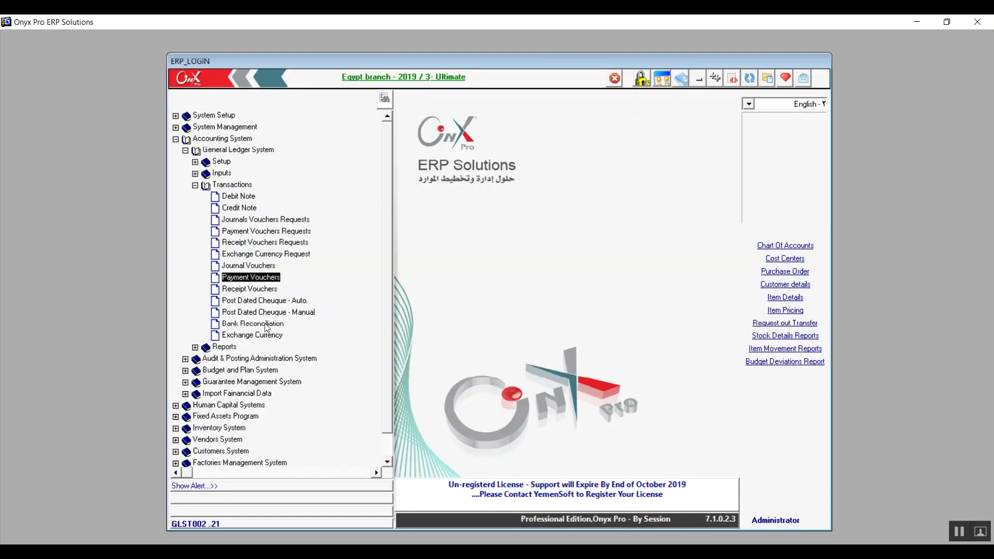
Open Exchange Currency Request and review its Master Detail and Additional Data fields.
double_click(279, 253)
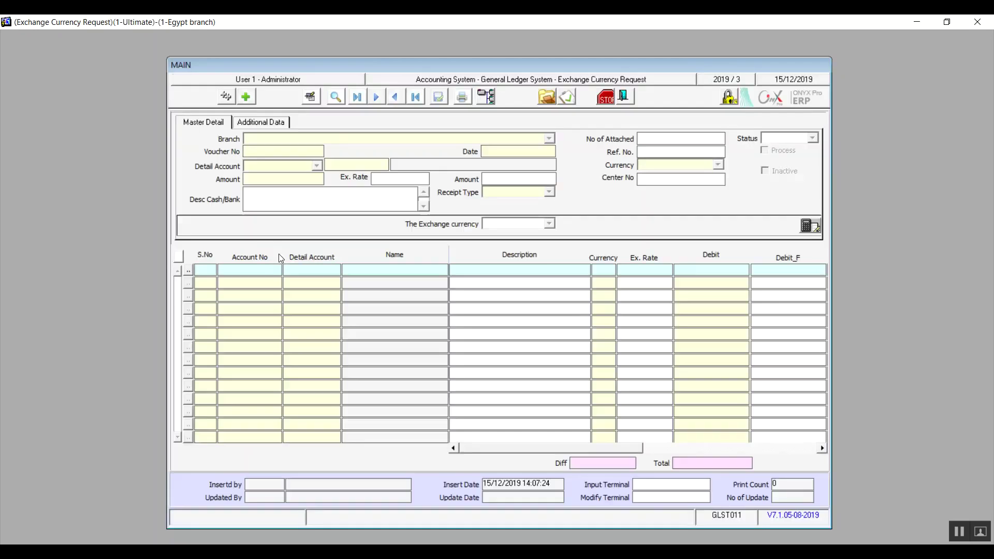
click(205, 124)
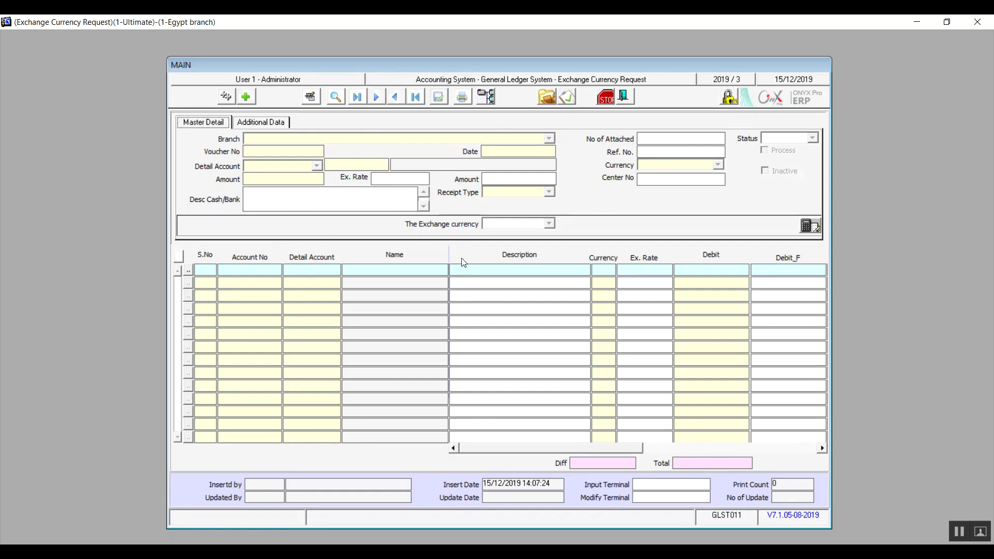
click(269, 141)
click(206, 125)
click(254, 122)
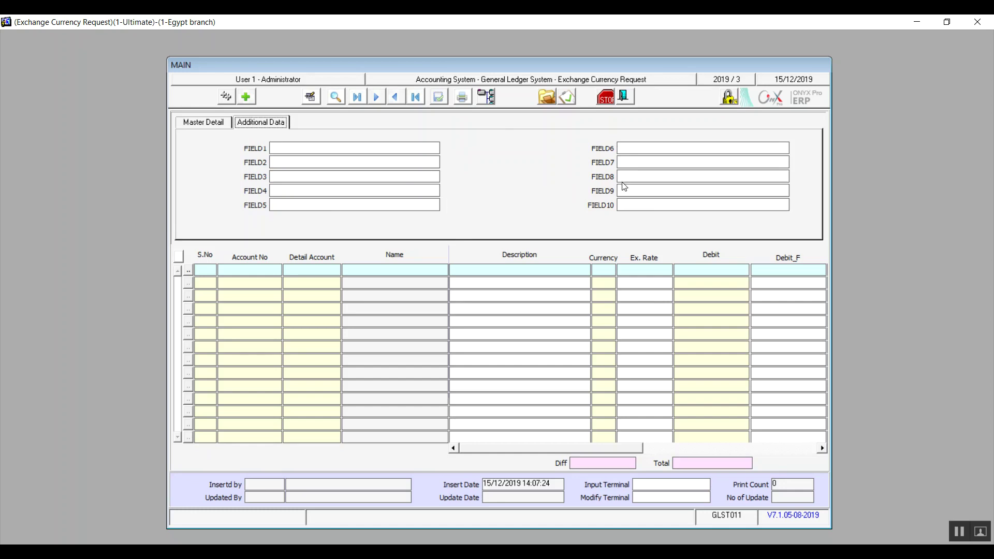
Start a new exchange currency request in Master Detail for 1-Egypt branch and accept the default voucher number.
click(203, 123)
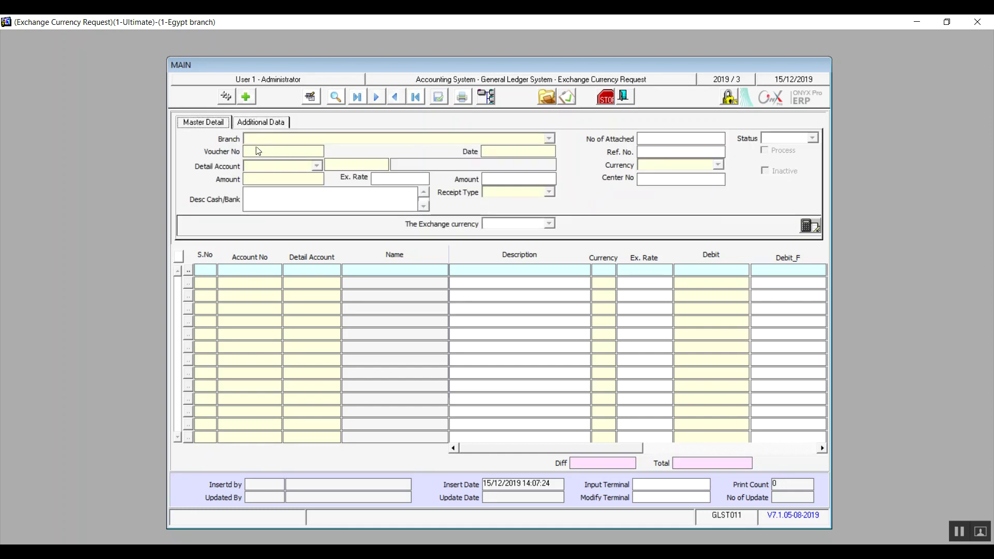
click(247, 96)
click(550, 139)
click(291, 146)
click(291, 153)
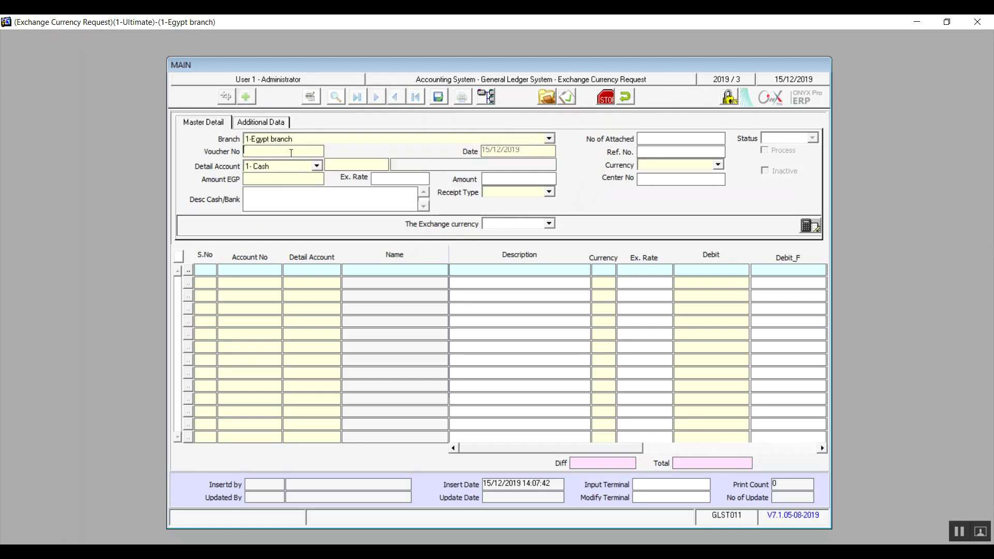
key(Tab)
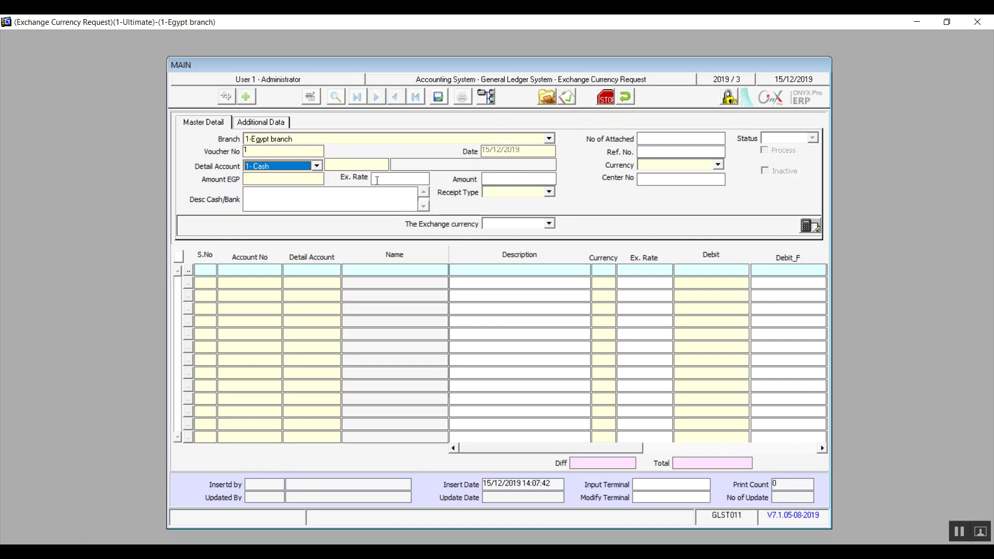
Set the request's detail account type to 4-Vender and choose the vendor Good for you.
click(316, 165)
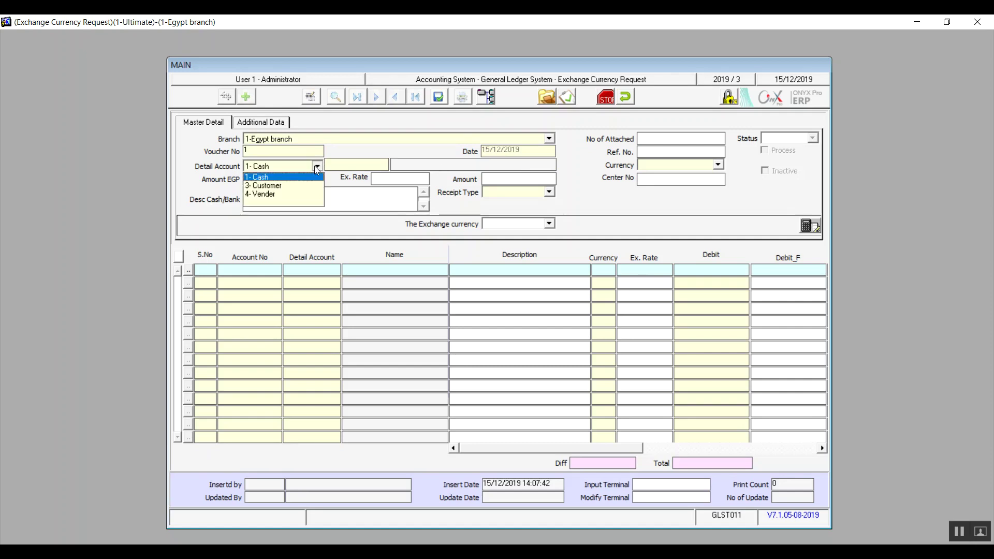
click(275, 194)
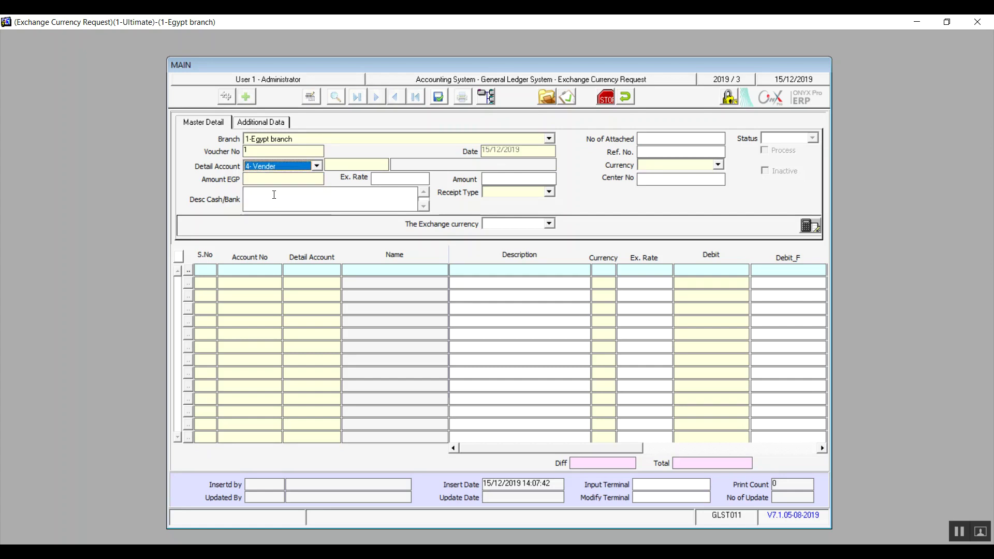
key(Tab)
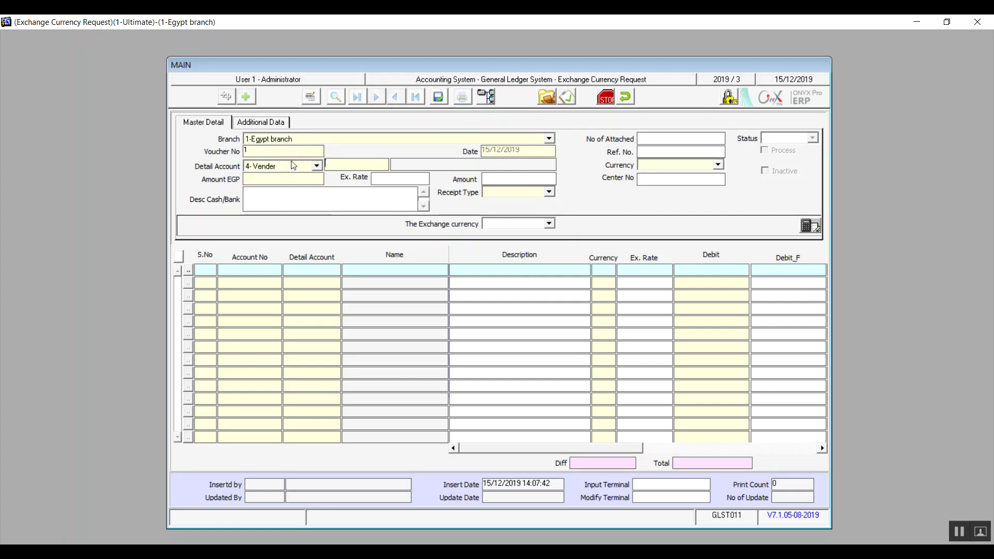
key(Return)
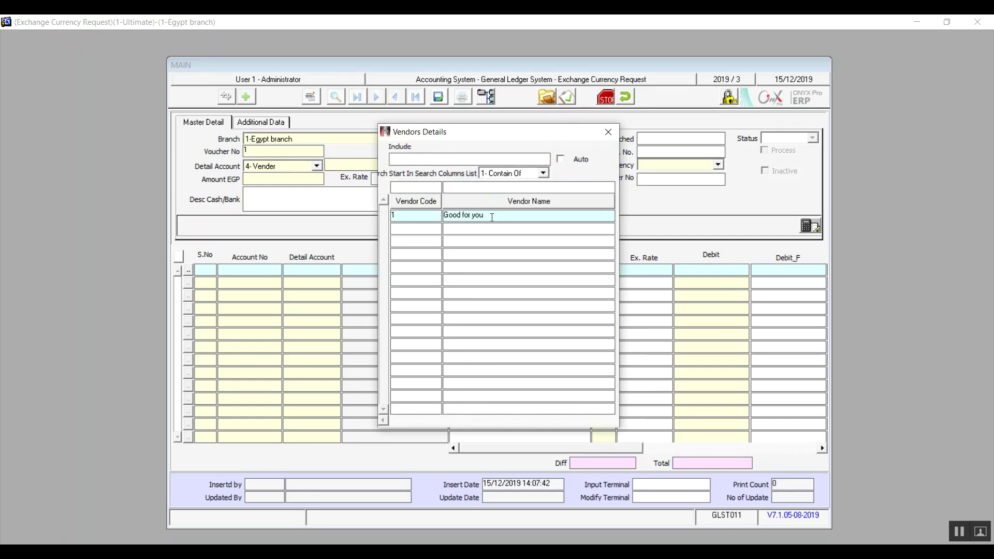
double_click(492, 218)
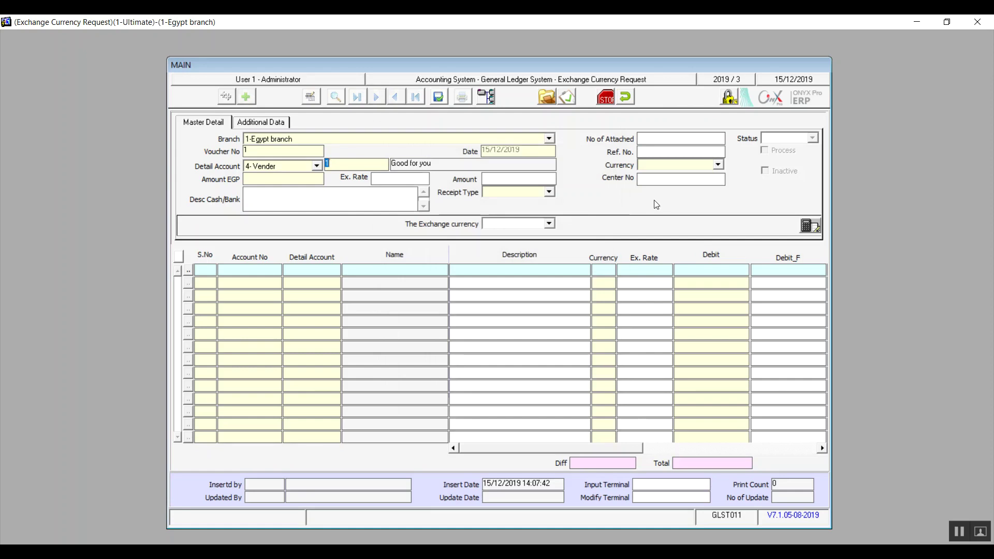
Set the request's currency to EGP for the selected vendor and enter an amount of 500.
click(718, 166)
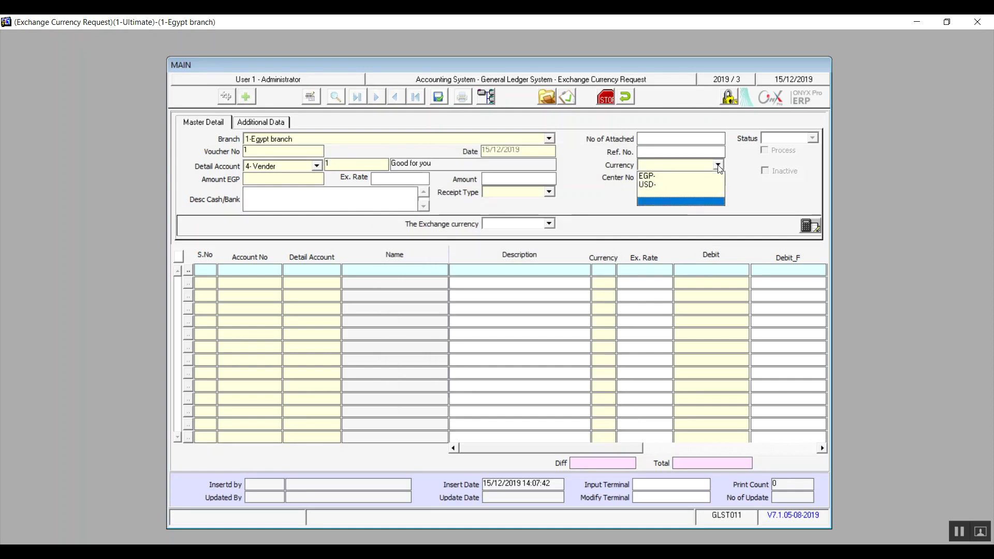
click(659, 177)
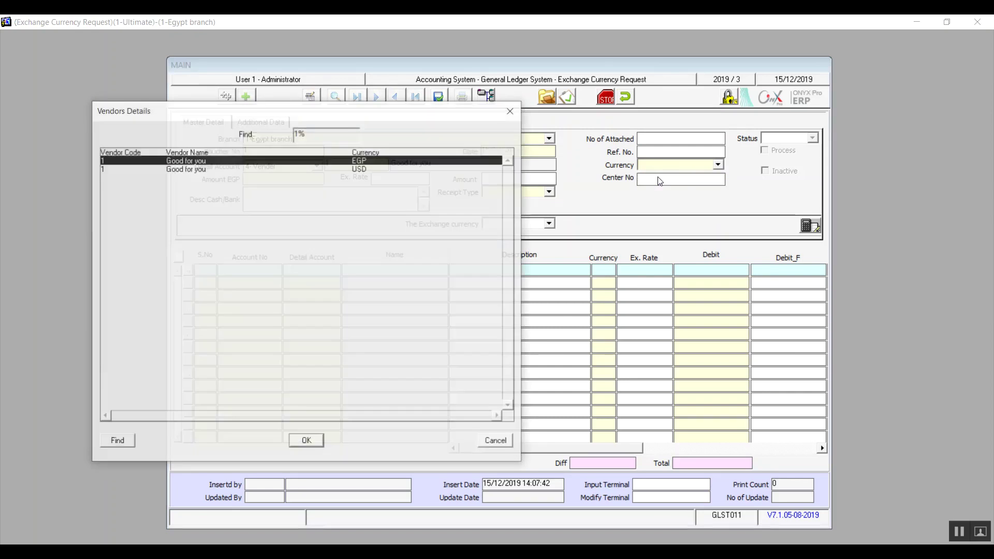
double_click(334, 162)
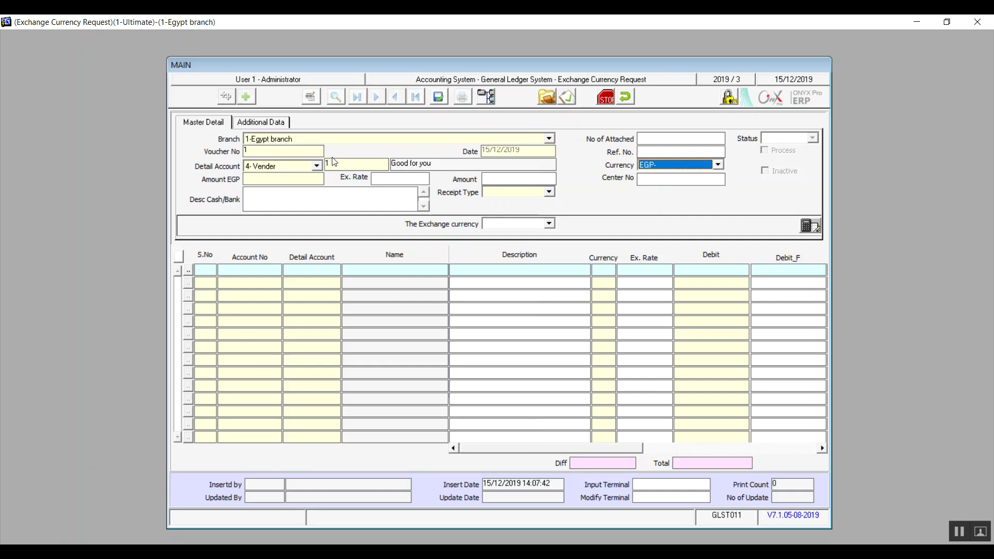
click(265, 178)
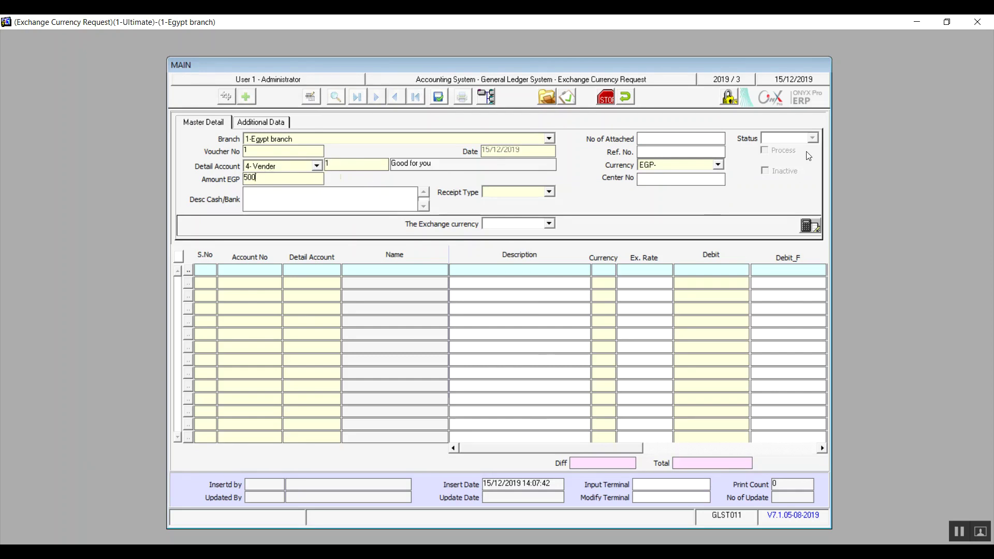
Switch the request's currency to USD, try an amount of 10 and clear it, and set the receipt type to 1-General.
click(719, 166)
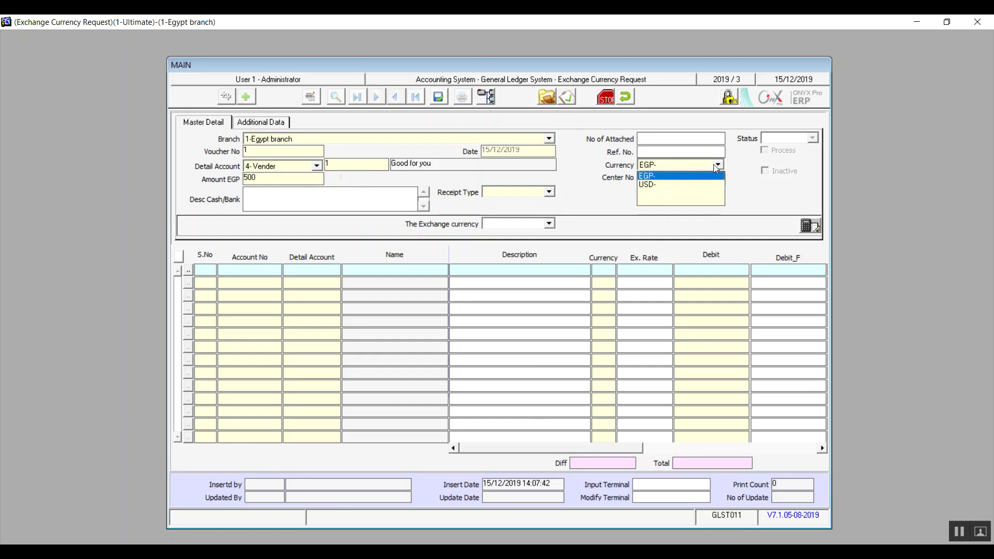
click(664, 185)
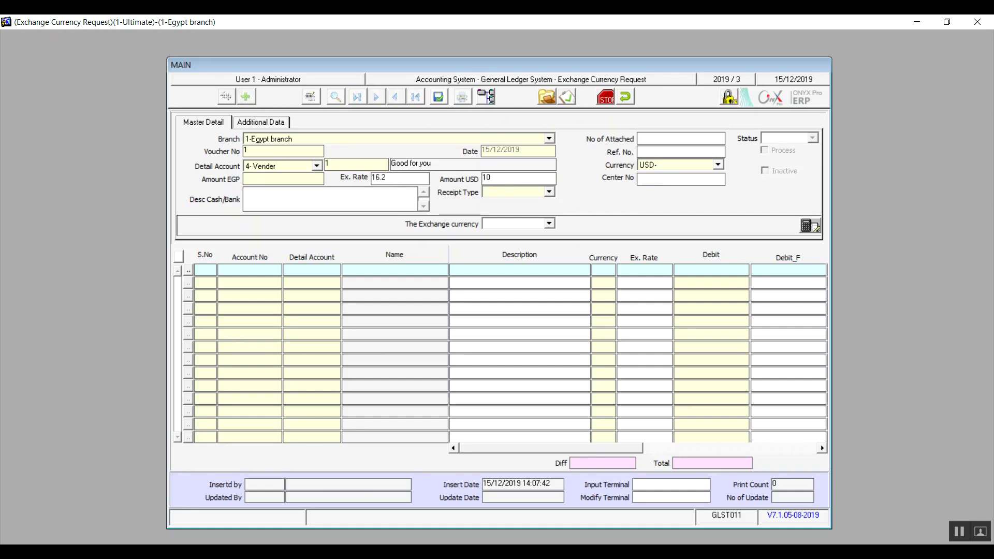
key(BackSpace)
key(BackSpace)
click(550, 192)
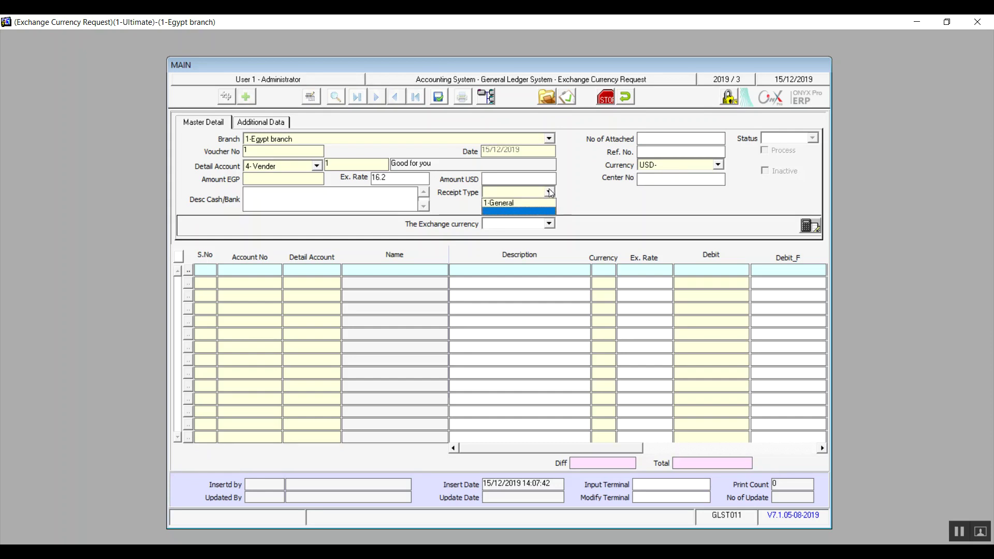
click(520, 205)
Set the request's currency back to EGP and its amount to 500.
click(720, 166)
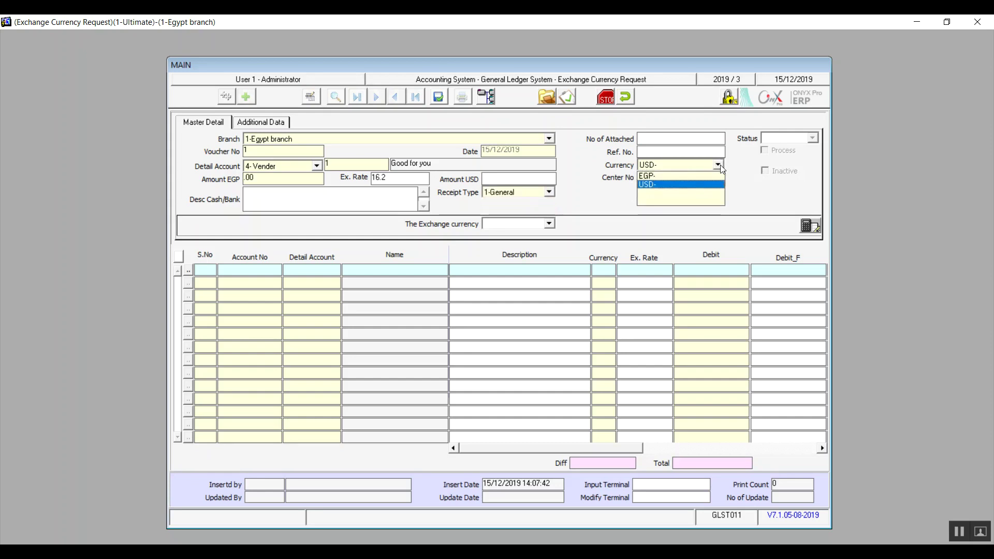
click(663, 176)
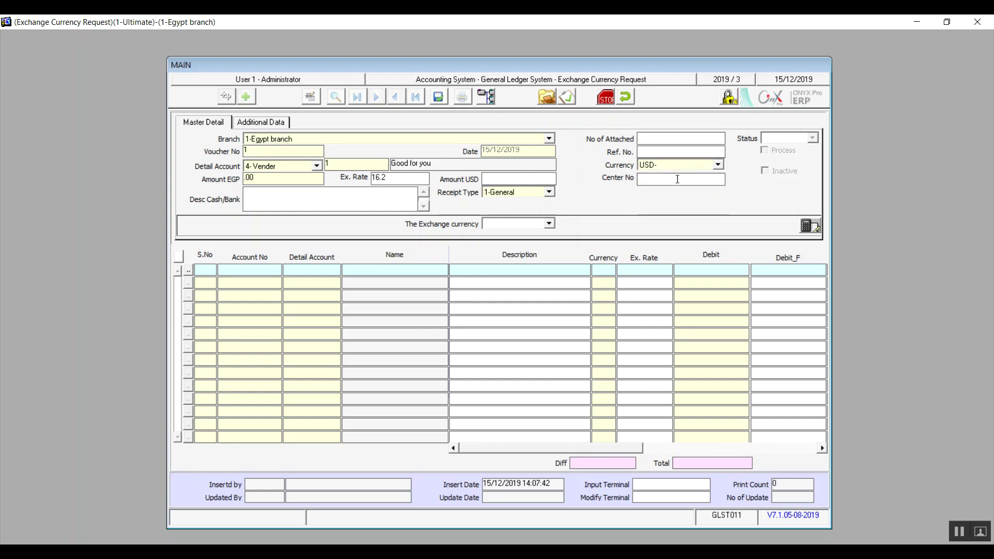
click(307, 179)
text(1)
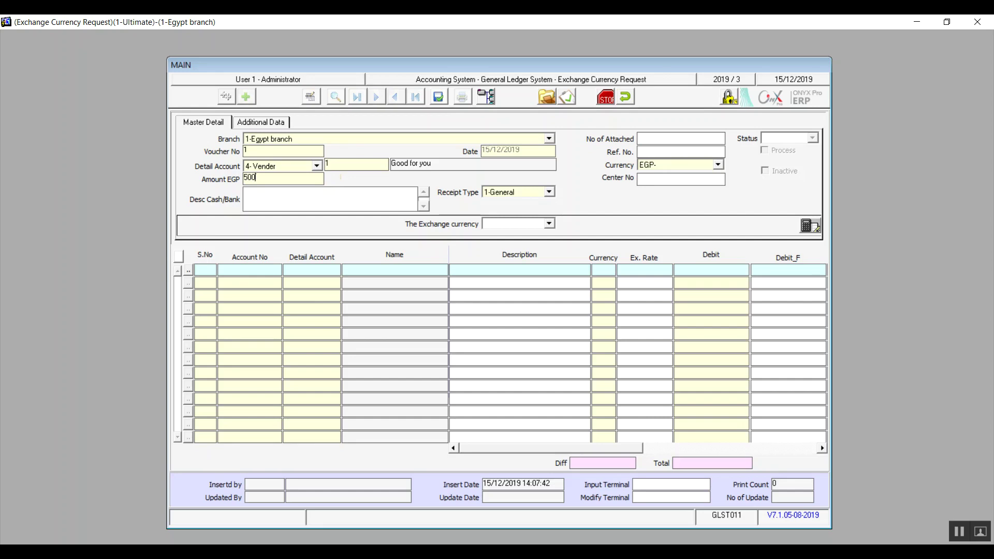
Fill the first detail line with account 2110002 Foreign vendors, detail account 1 and currency USD.
click(235, 274)
double_click(235, 275)
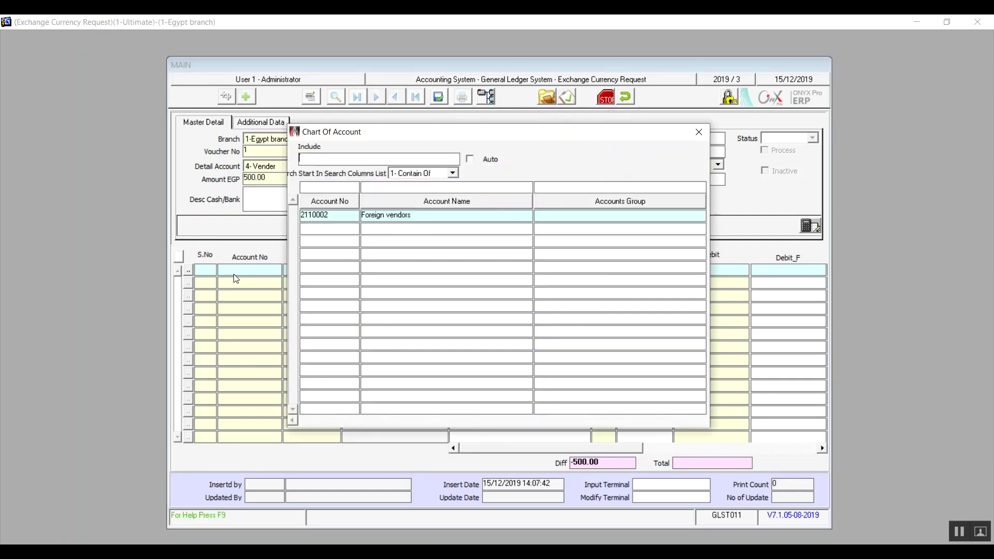
double_click(392, 217)
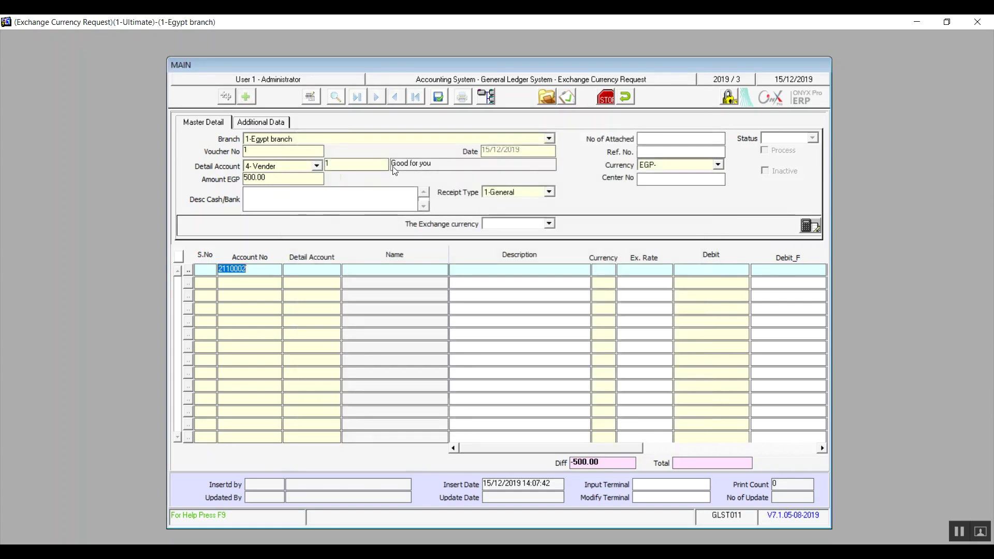
key(Return)
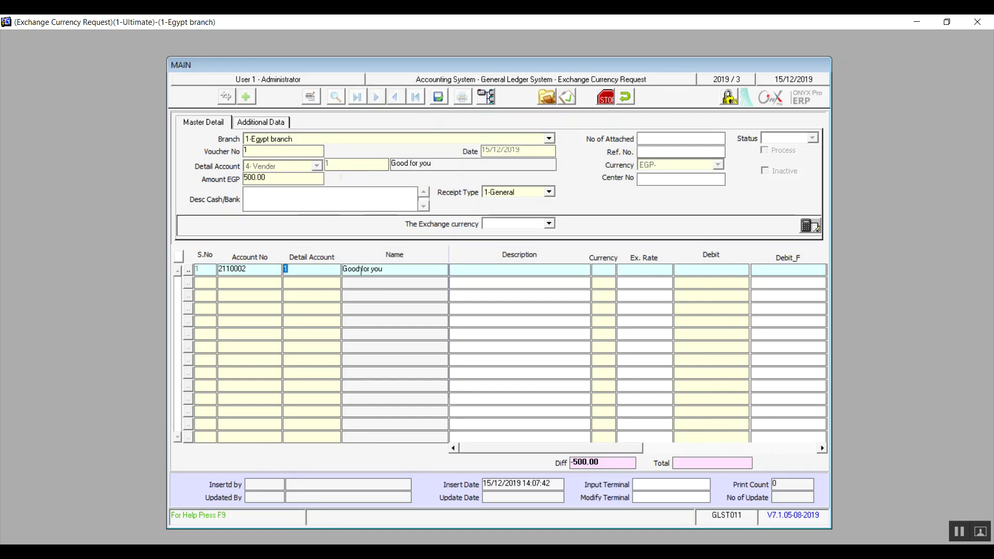
click(610, 272)
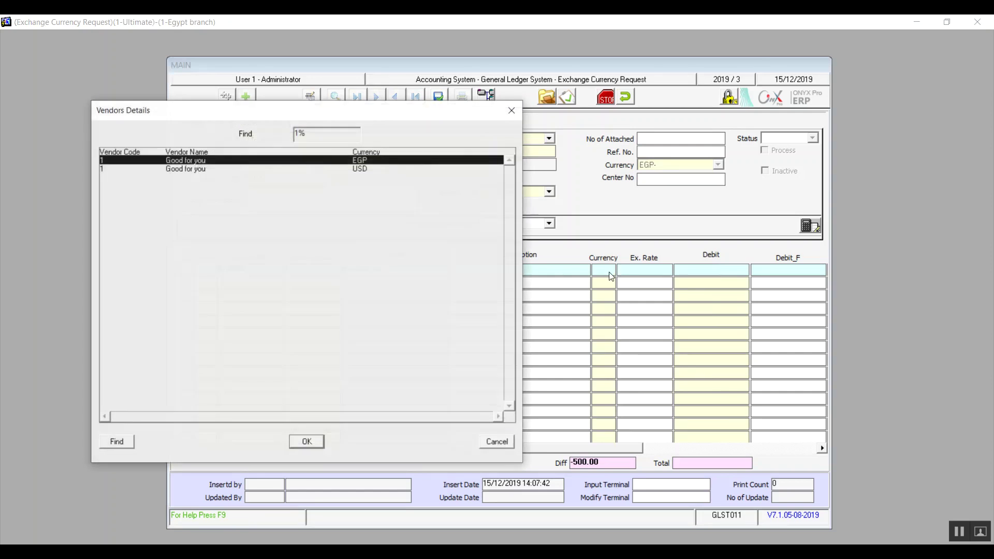
double_click(363, 170)
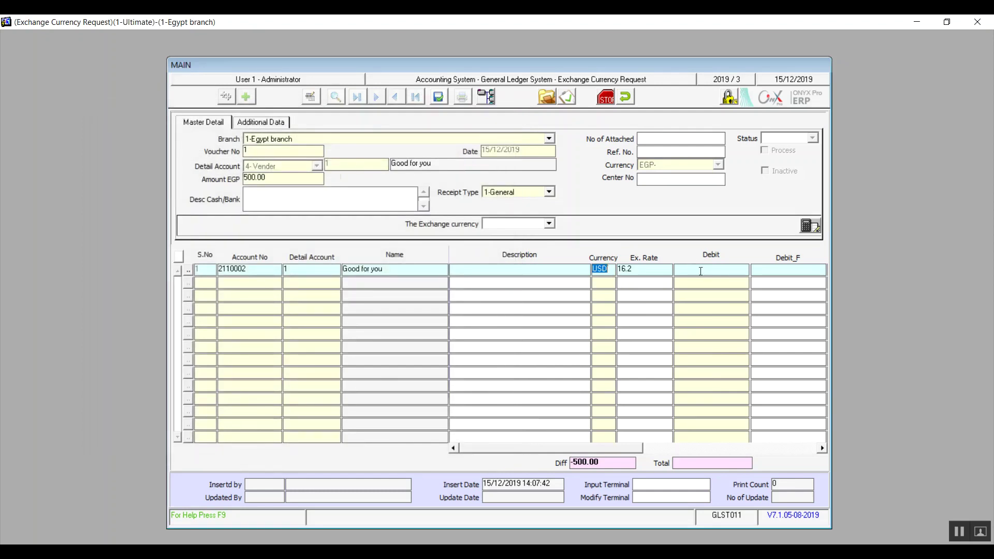
Set the request's header amount in EGP to 10.00.
click(720, 269)
click(276, 179)
text(10.00)
key(Tab)
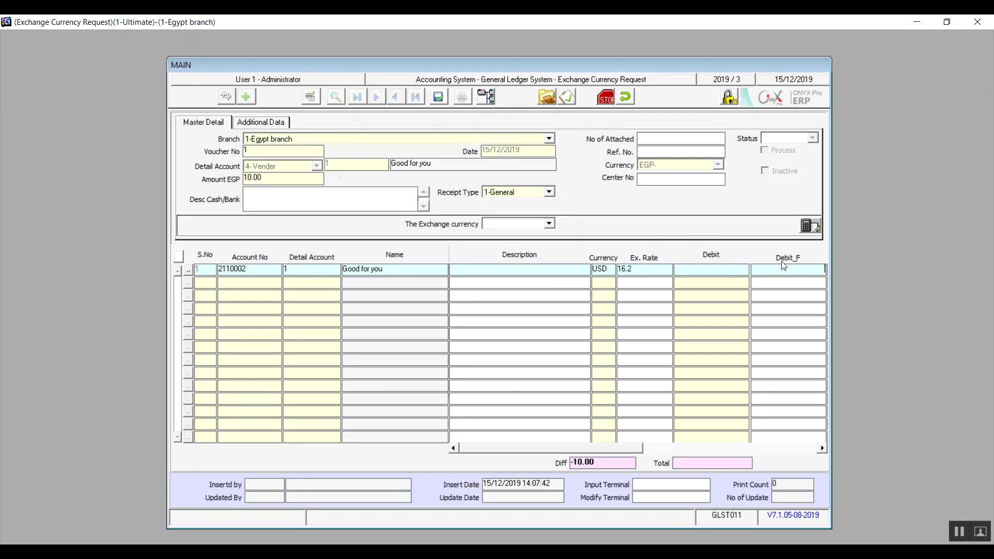
Multiply 10 by 16.2 in the calculator and enter 162 as the detail line's foreign-currency debit.
click(805, 228)
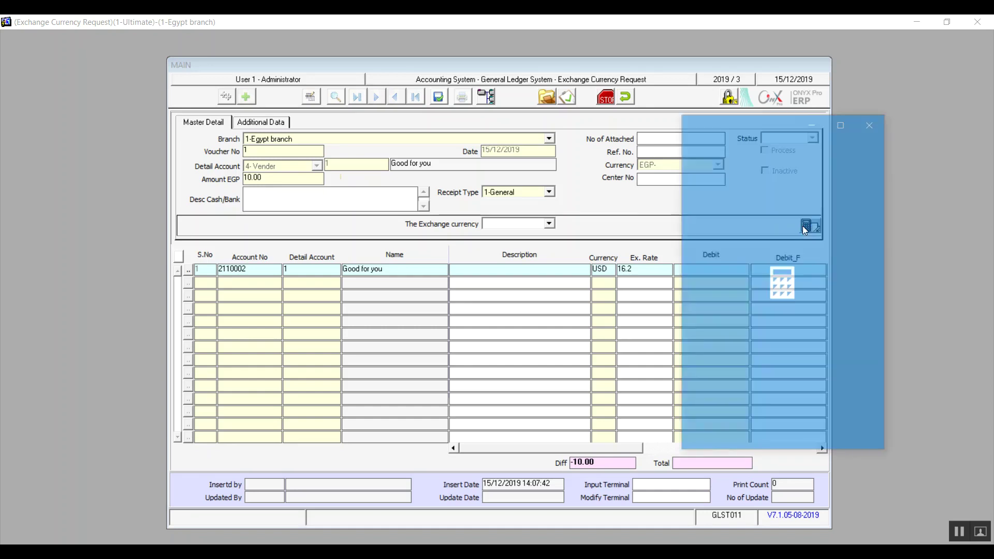
text(10*16.)
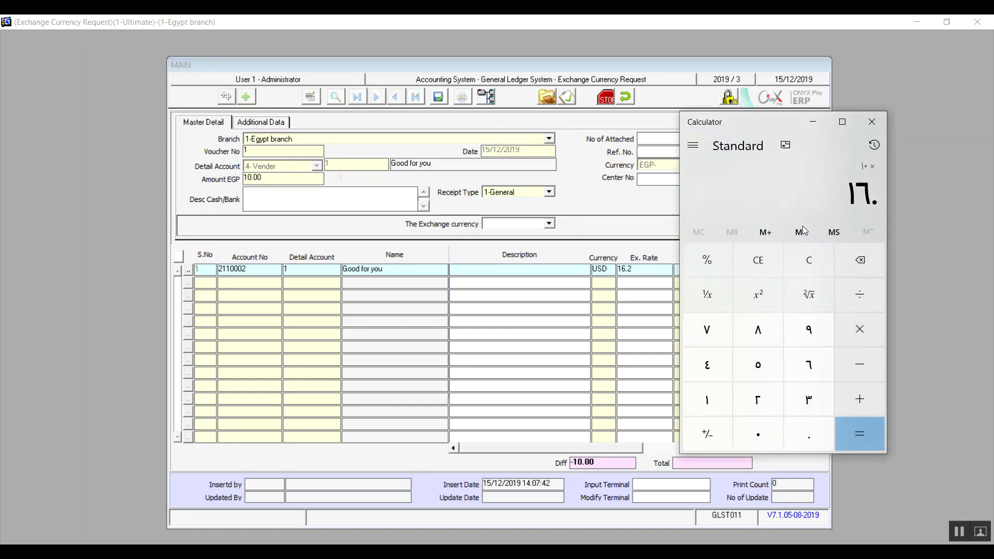
text(2)
key(Return)
click(870, 130)
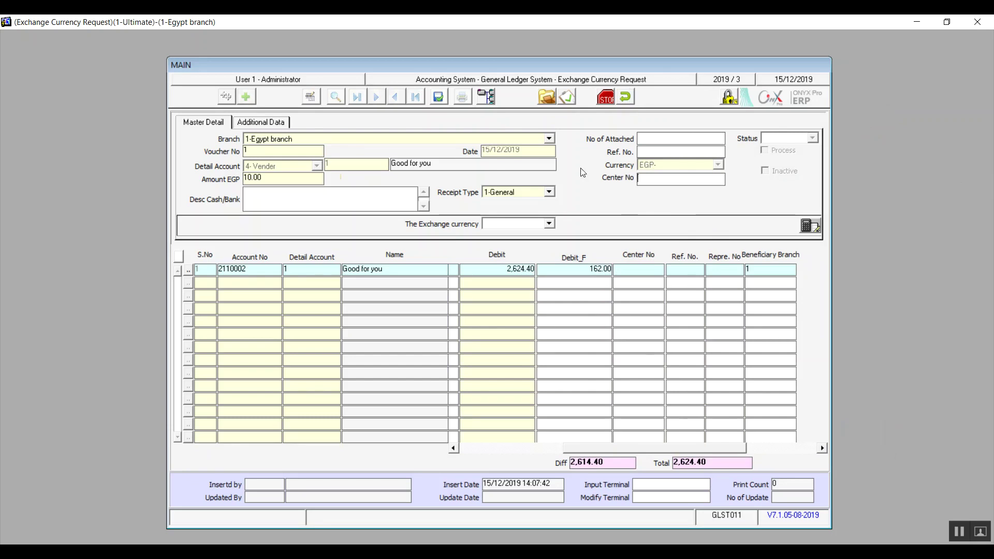
Cancel the new exchange currency request and close its form.
click(626, 97)
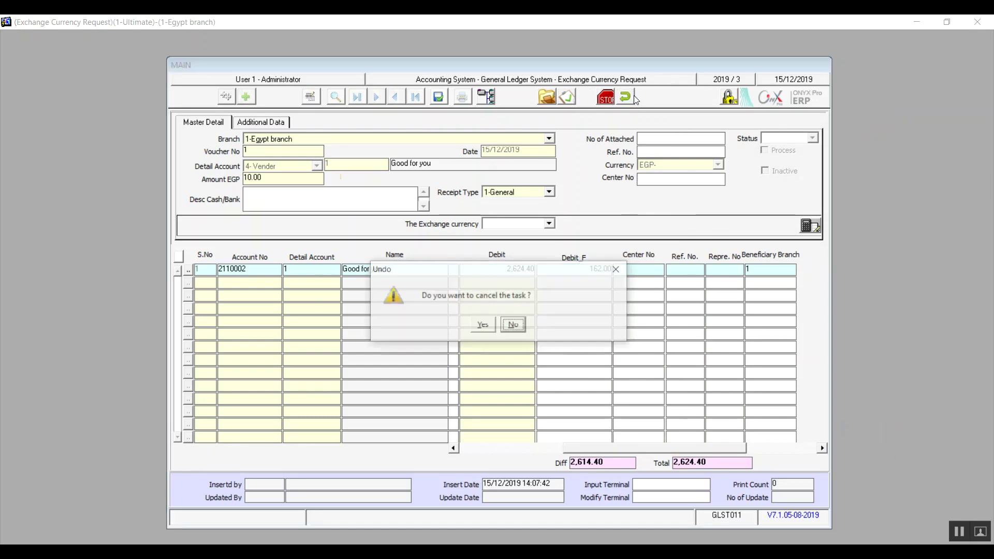
click(484, 324)
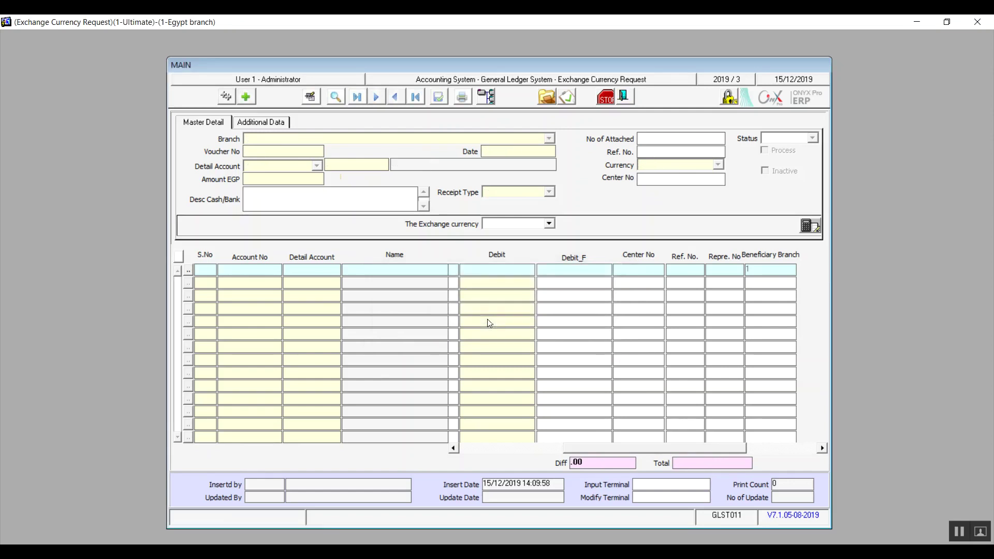
click(625, 96)
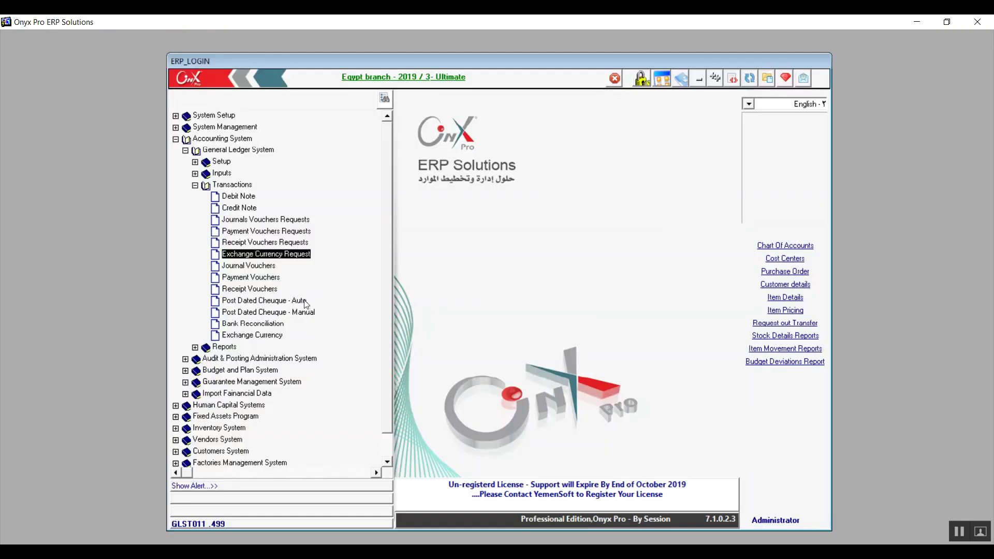
Open Exchange Currency, start a new voucher and check the exchange currency request source offered under Install From.
double_click(254, 340)
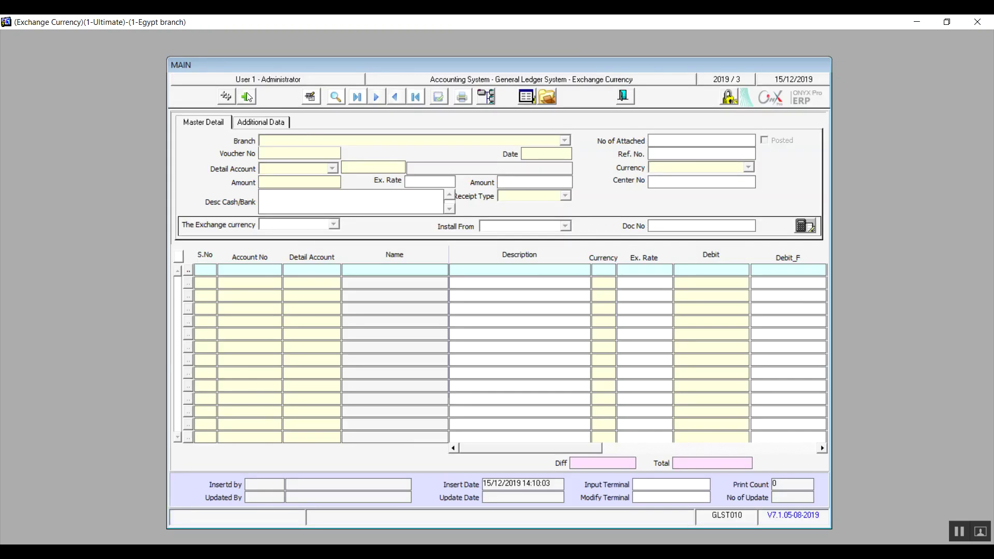
click(247, 97)
click(565, 227)
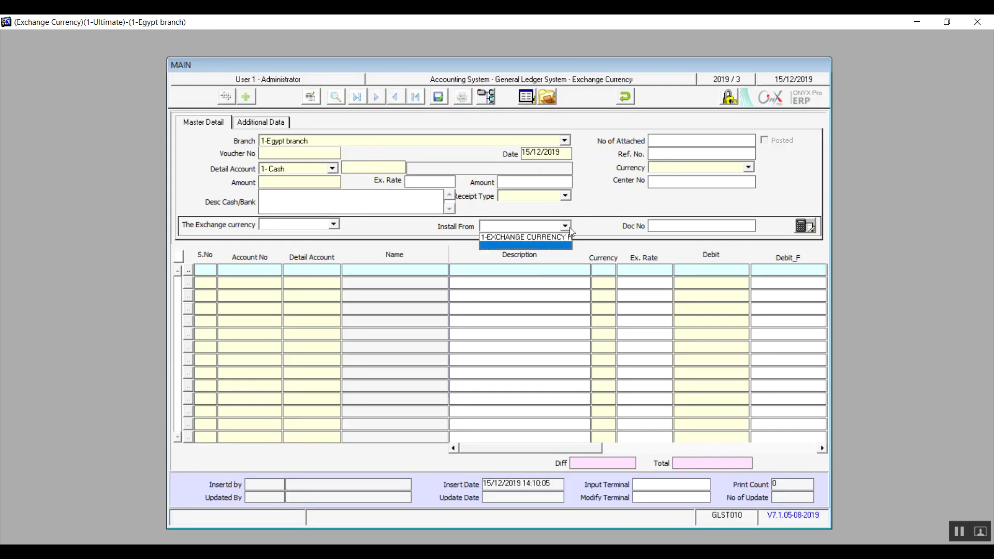
click(542, 240)
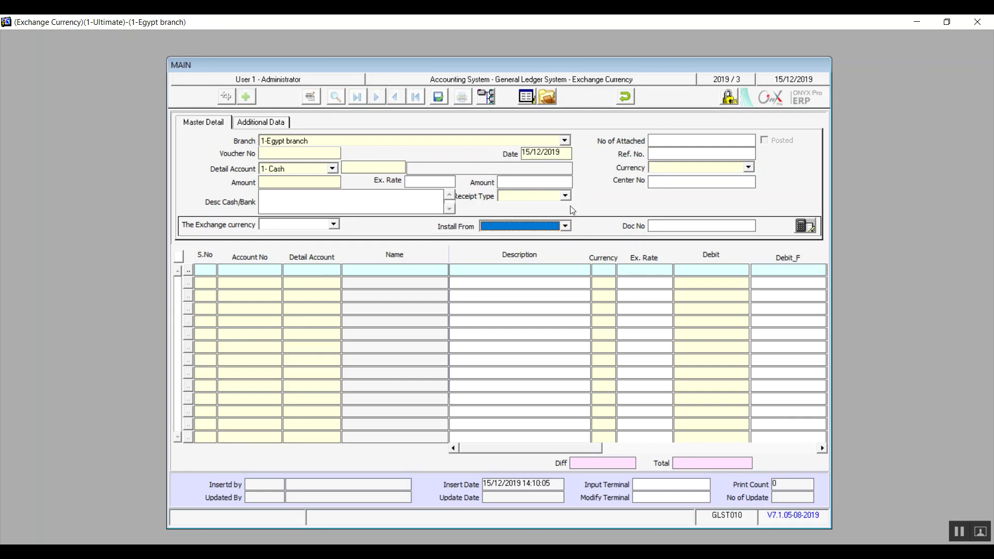
Cancel the new exchange currency voucher and close the Exchange Currency form.
click(628, 98)
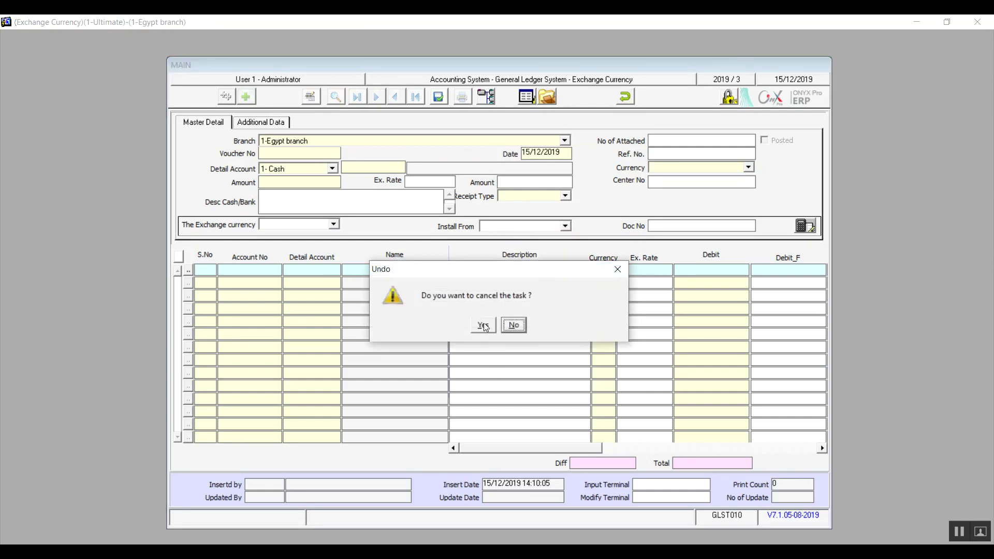
click(486, 327)
click(625, 97)
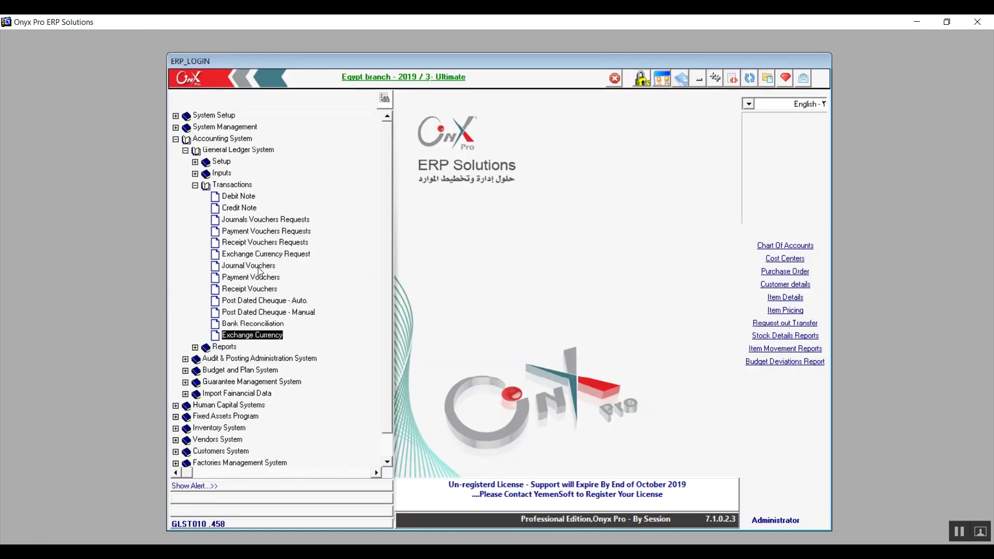
Open the Journal Vouchers form from the General Ledger transactions, view its blank layout and close it.
click(258, 266)
click(268, 220)
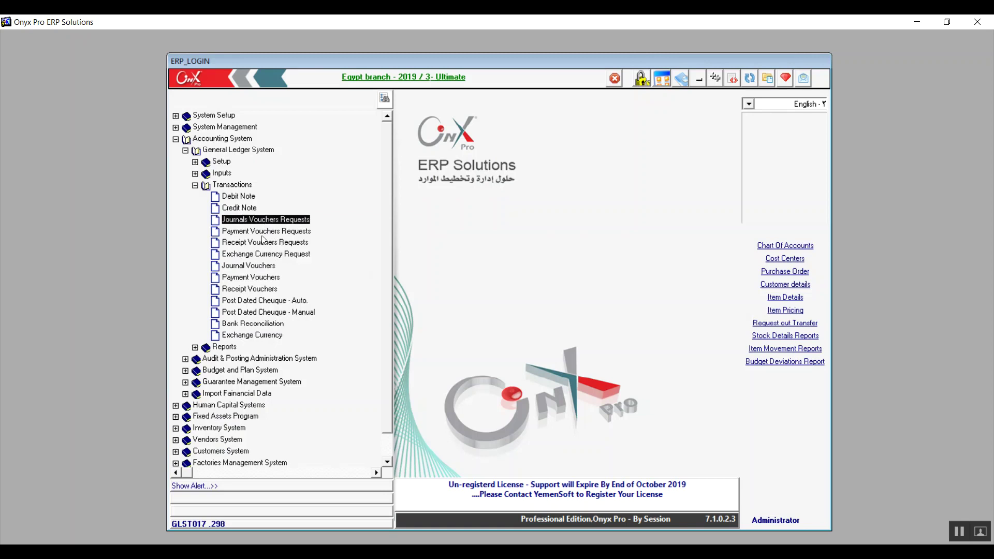
double_click(261, 266)
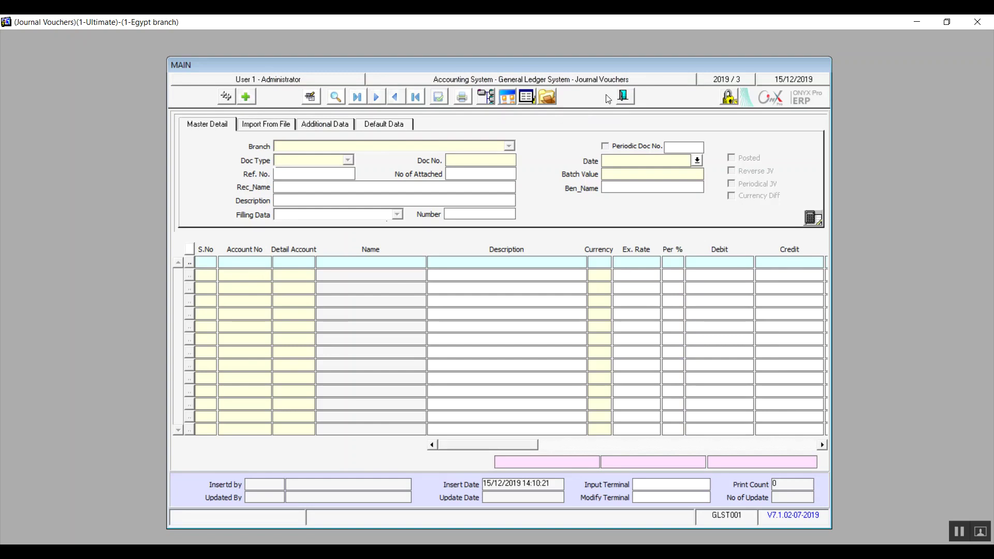
click(622, 97)
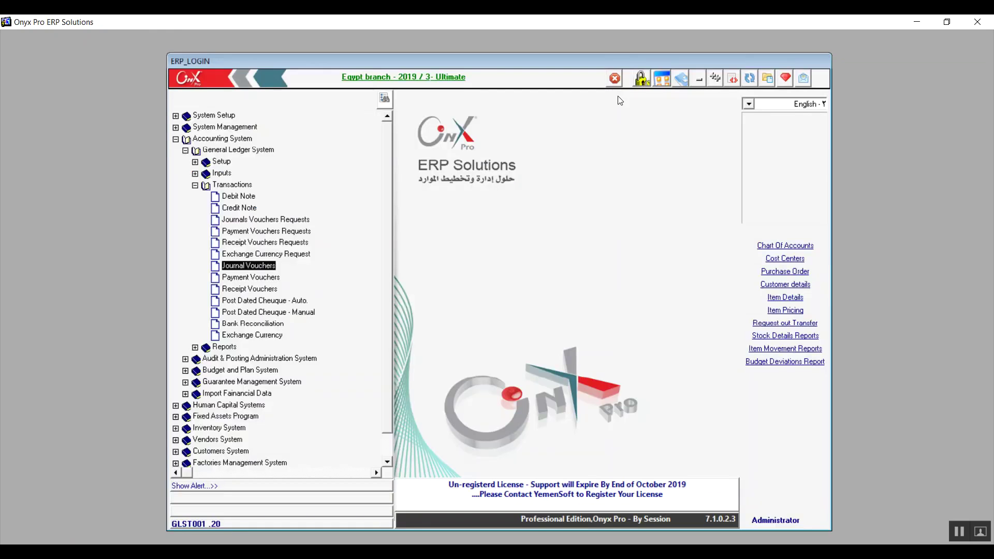
click(284, 304)
click(284, 312)
click(283, 305)
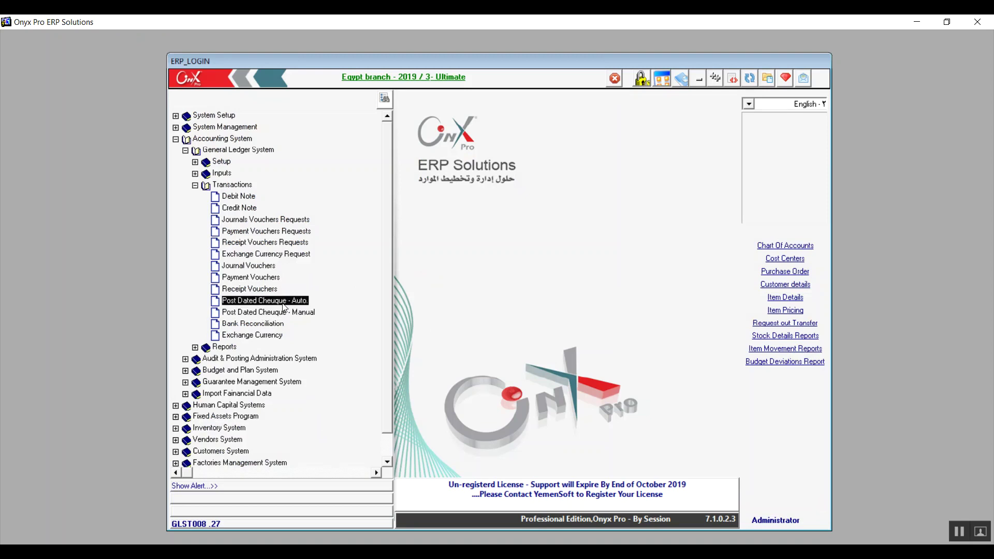
click(283, 313)
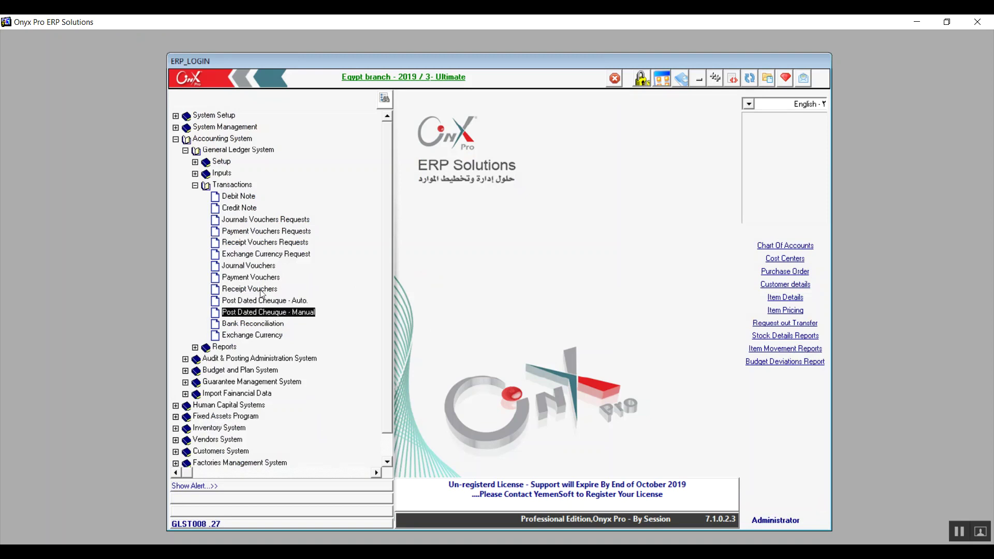
Collapse the Transactions branch and select it among the General Ledger System's main sections.
click(195, 184)
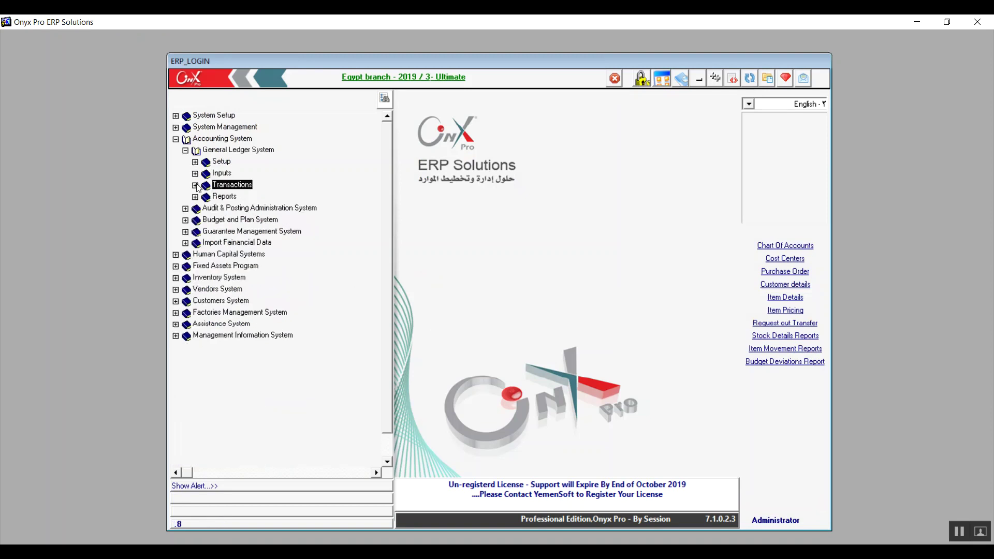
click(185, 150)
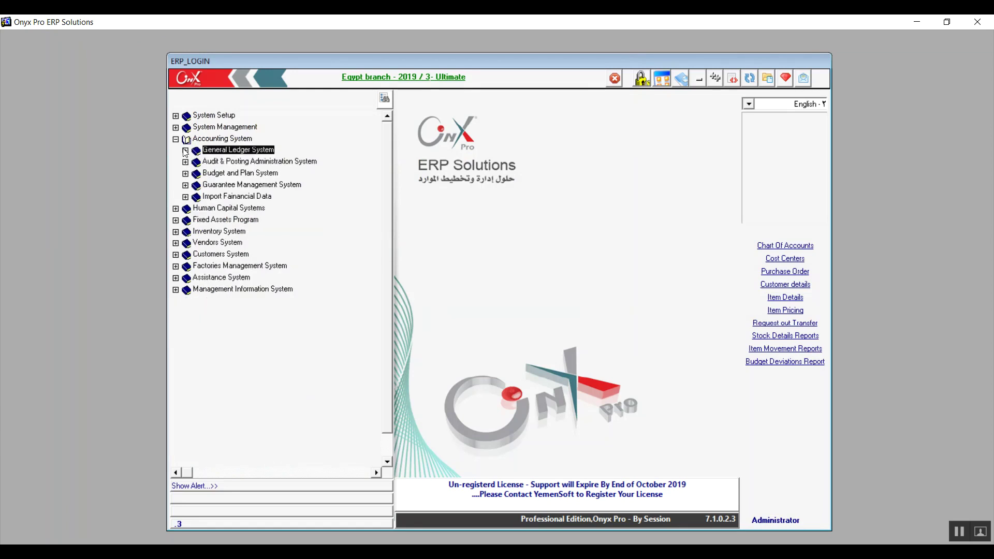
click(186, 151)
click(230, 186)
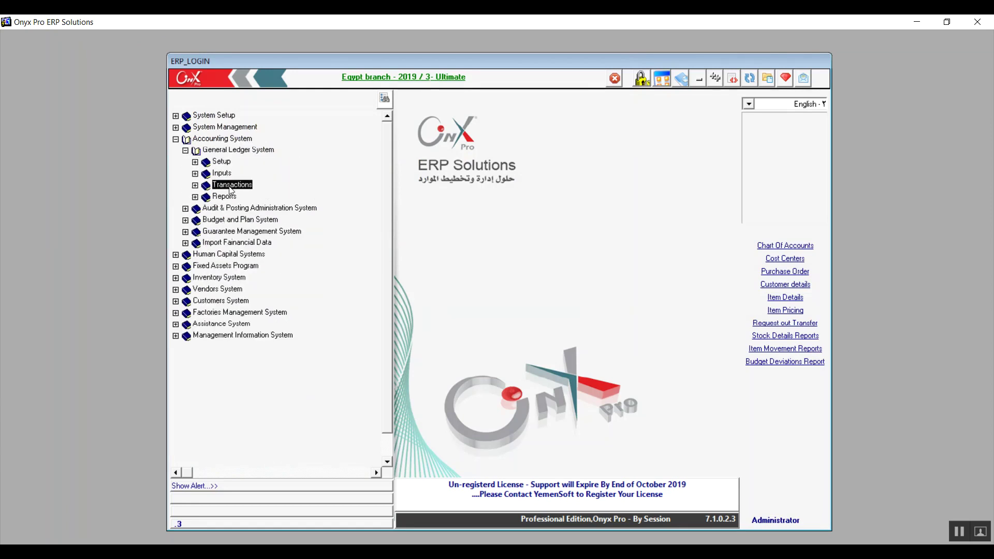